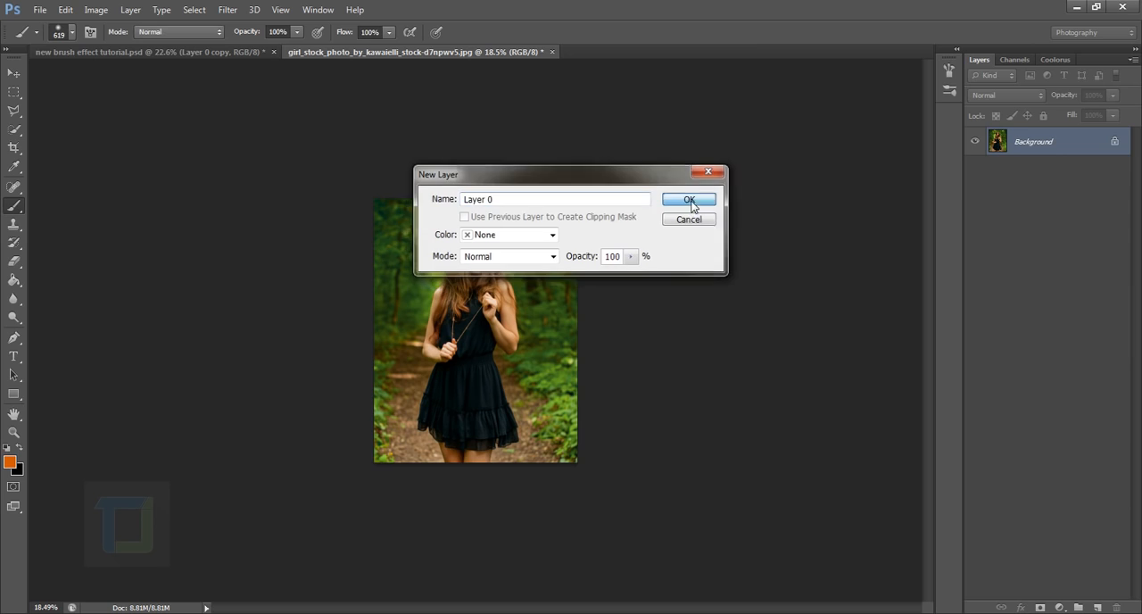
Convert the locked Background into a regular layer named Layer 0
{"action": "left_click", "coordinate": [690, 205]}
{"action": "scroll", "coordinate": [567, 379], "scroll_direction": "up", "scroll_amount": 3}
{"action": "scroll", "coordinate": [566, 380], "scroll_direction": "down", "scroll_amount": 1}
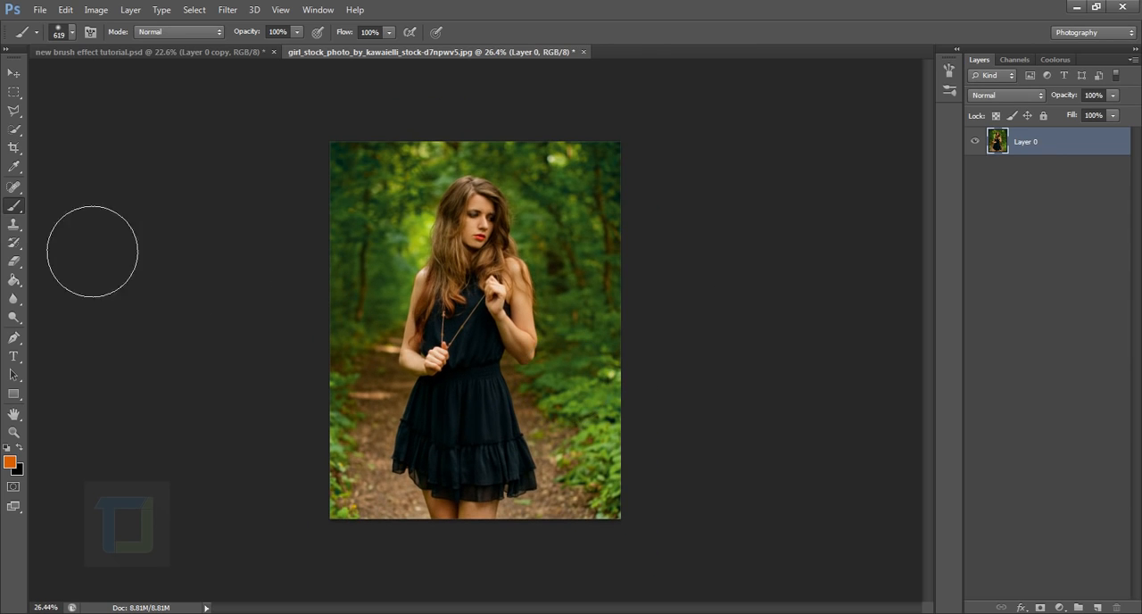
Extend the canvas widely and about equally on both sides of the photo with the Crop tool
{"action": "left_click", "coordinate": [14, 149]}
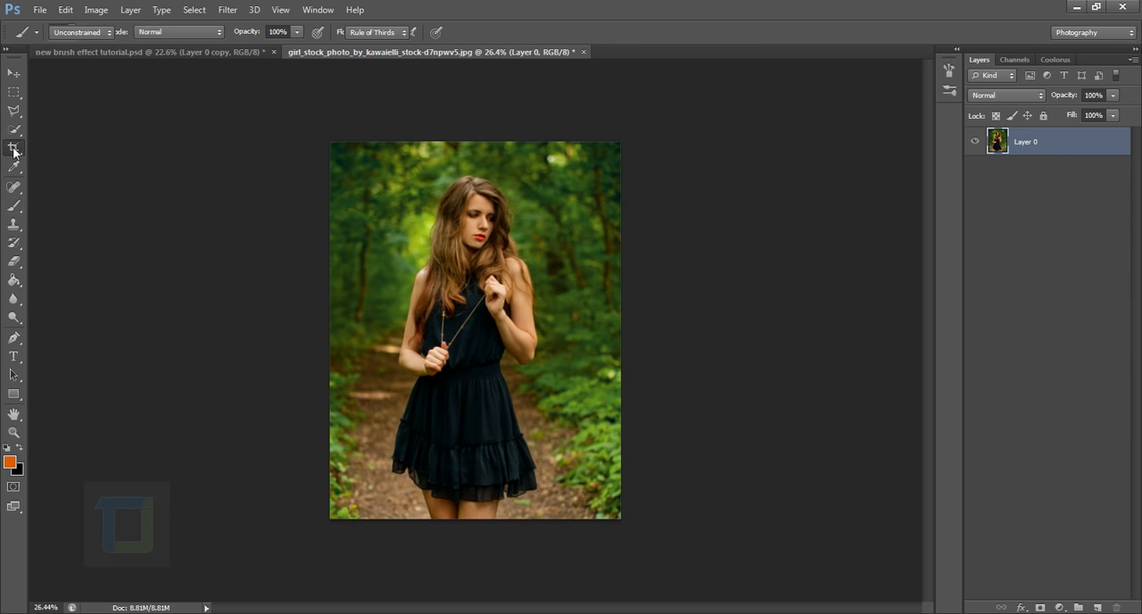
{"action": "left_click", "coordinate": [52, 148]}
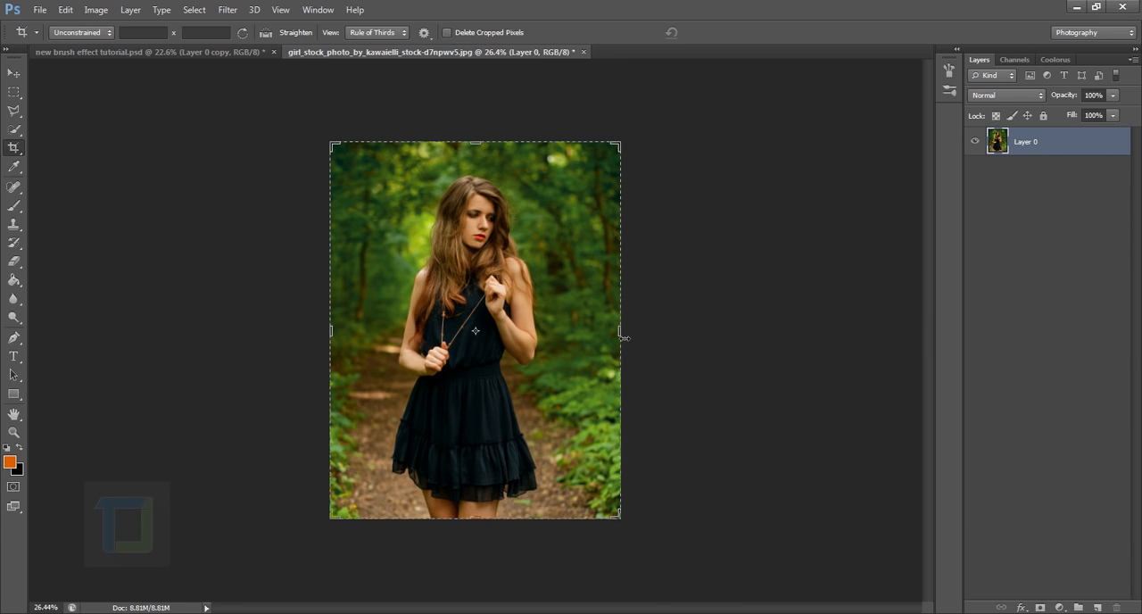
{"action": "left_click_drag", "start_coordinate": [624, 339], "coordinate": [731, 330]}
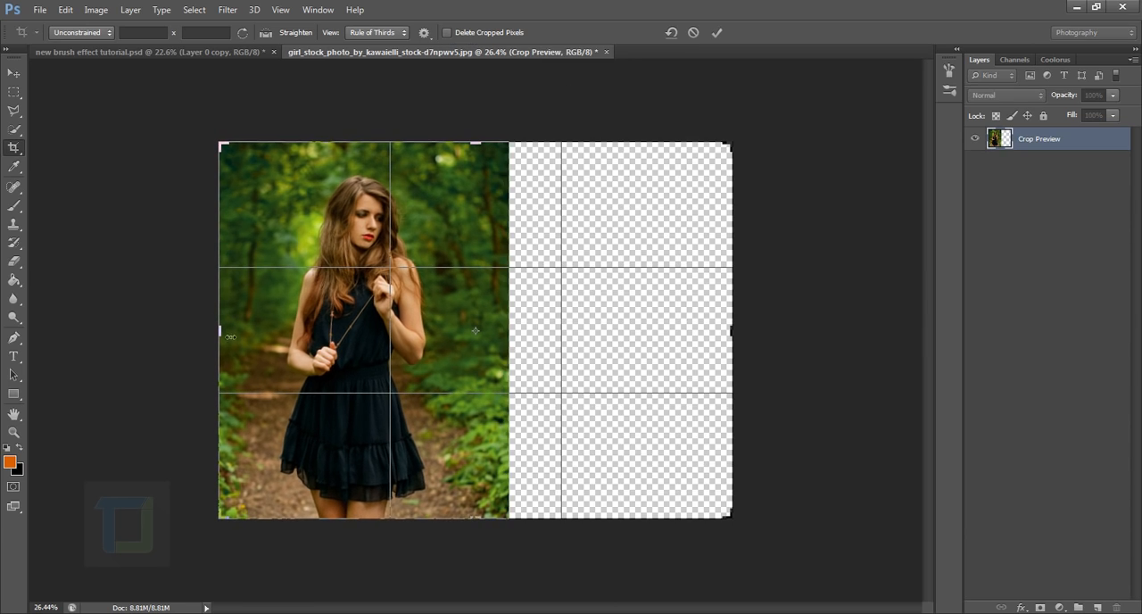
{"action": "left_click_drag", "start_coordinate": [230, 337], "coordinate": [106, 311]}
{"action": "key", "text": "Return"}
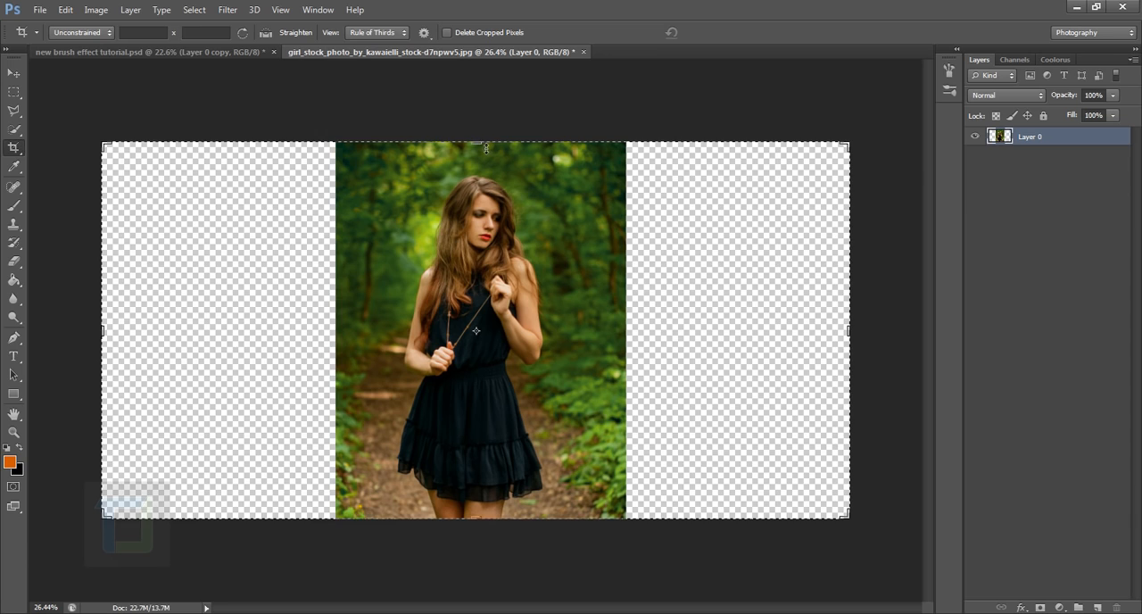
Extend the canvas slightly above and below the photo with the Crop tool
{"action": "left_click_drag", "start_coordinate": [486, 148], "coordinate": [487, 118]}
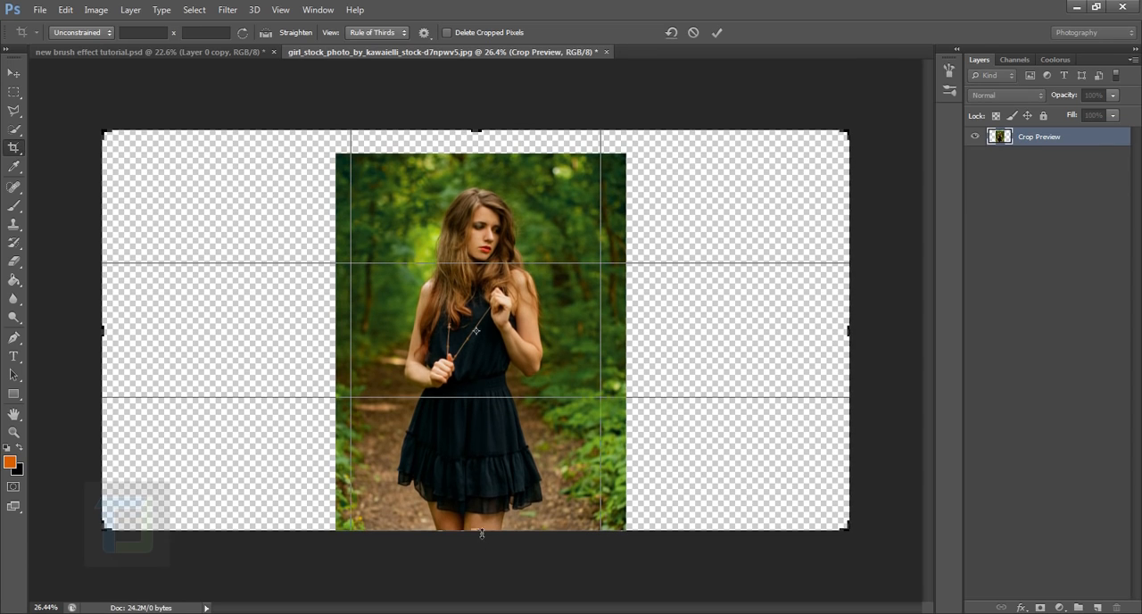
{"action": "left_click_drag", "start_coordinate": [482, 533], "coordinate": [478, 538]}
{"action": "key", "text": "Return"}
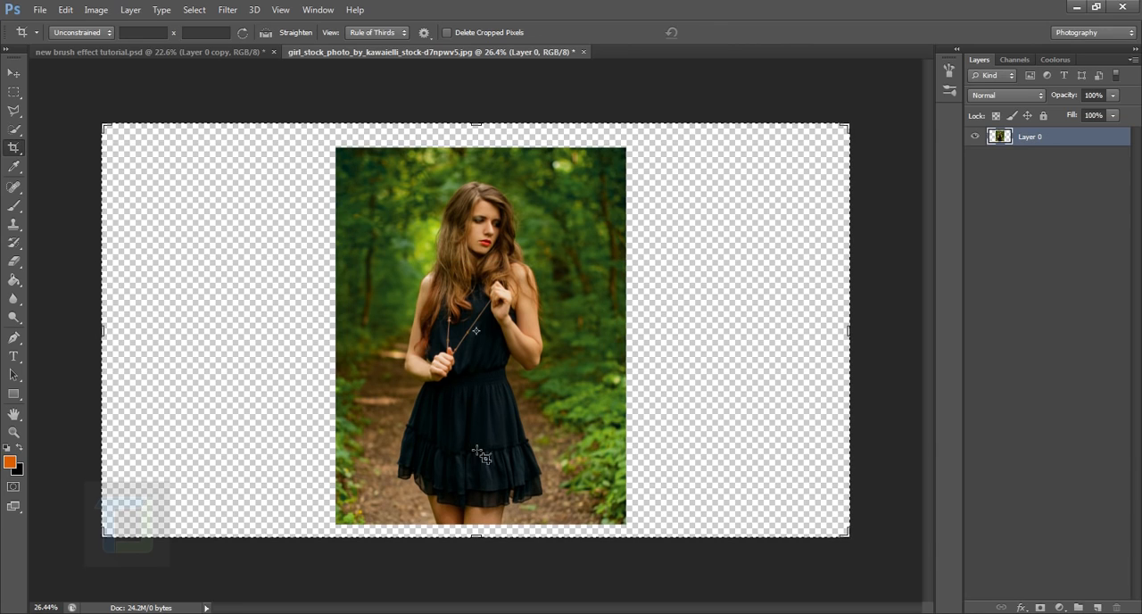
Add a new blank layer and place it beneath the photo layer
{"action": "left_click", "coordinate": [12, 73]}
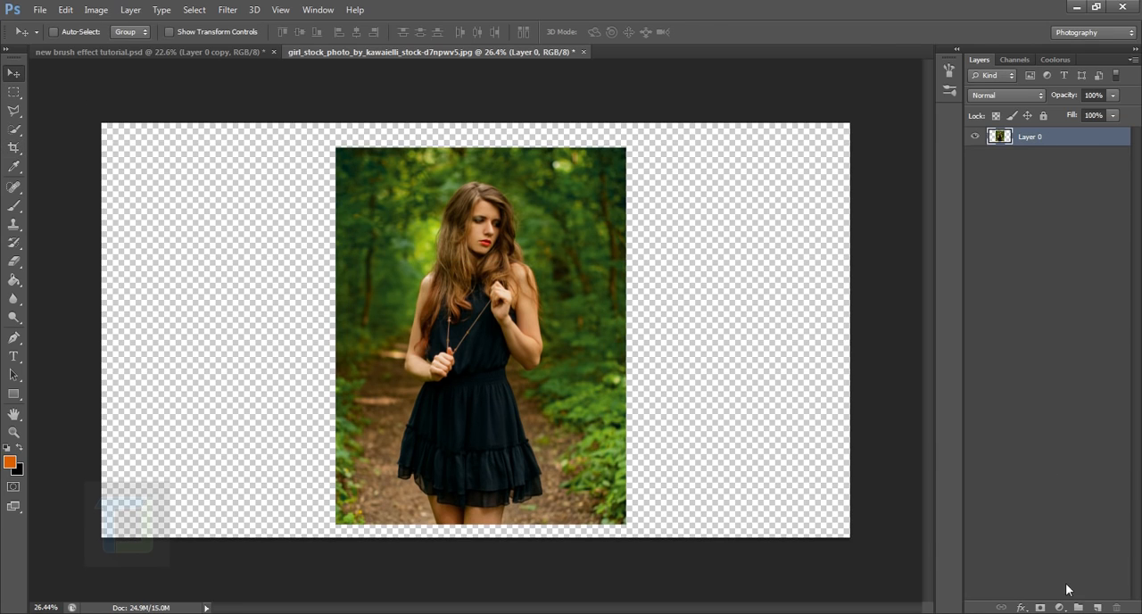
{"action": "left_click", "coordinate": [1097, 607]}
{"action": "left_click_drag", "start_coordinate": [1048, 136], "coordinate": [1059, 178]}
Rename the photo layer Layer 0 as model
{"action": "double_click", "coordinate": [1030, 136]}
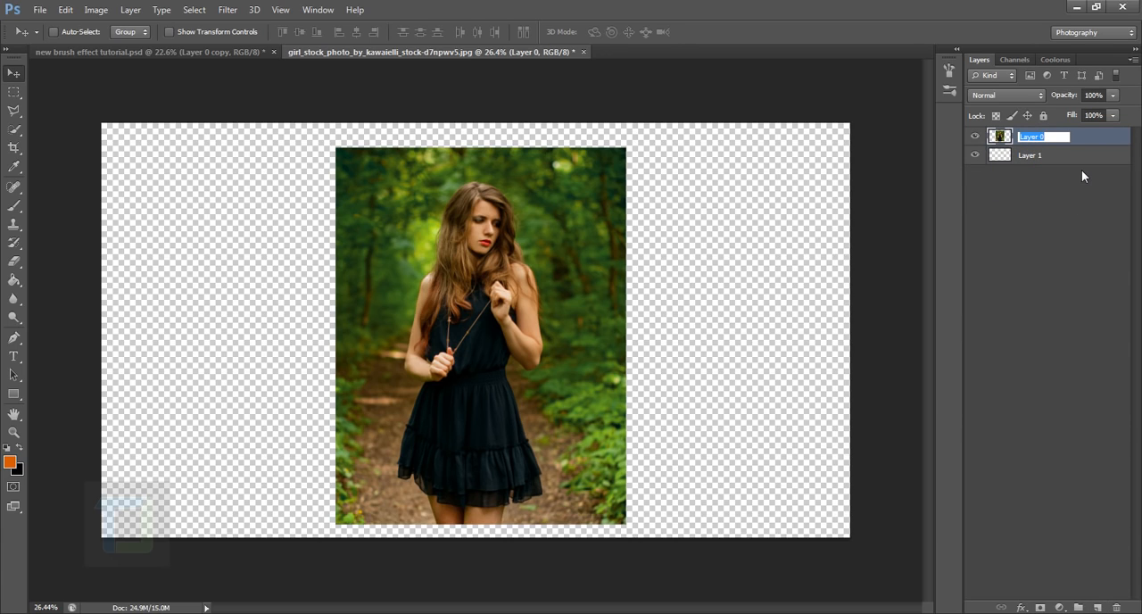
{"action": "type", "text": "nide"}
{"action": "key", "text": "BackSpace"}
{"action": "key", "text": "BackSpace"}
{"action": "key", "text": "BackSpace"}
{"action": "key", "text": "BackSpace"}
{"action": "type", "text": "model"}
{"action": "key", "text": "Return"}
Set the foreground color to white (ffffff) and fill Layer 1 with it using the Paint Bucket
{"action": "left_click", "coordinate": [1060, 166]}
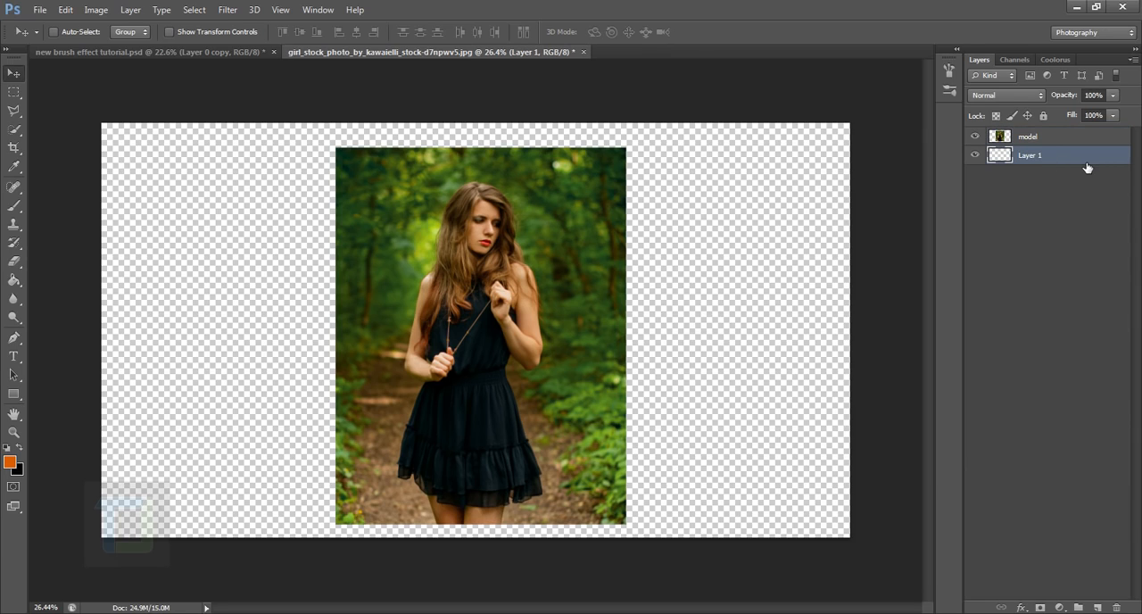
{"action": "left_click", "coordinate": [9, 461]}
{"action": "left_click_drag", "start_coordinate": [793, 356], "coordinate": [756, 233]}
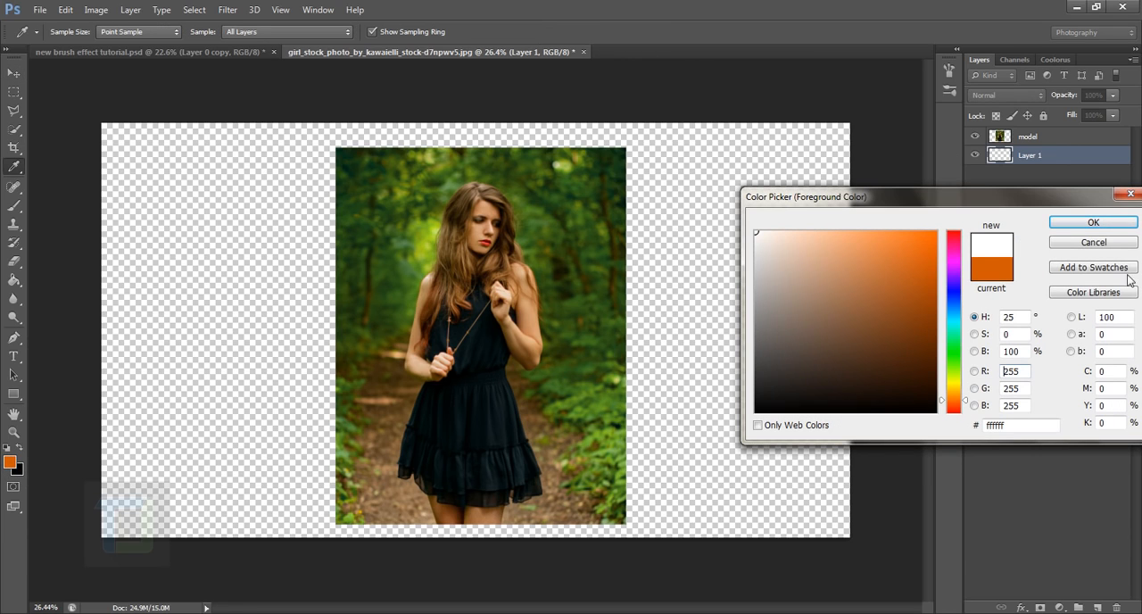
{"action": "left_click", "coordinate": [1091, 222]}
{"action": "key", "text": "v"}
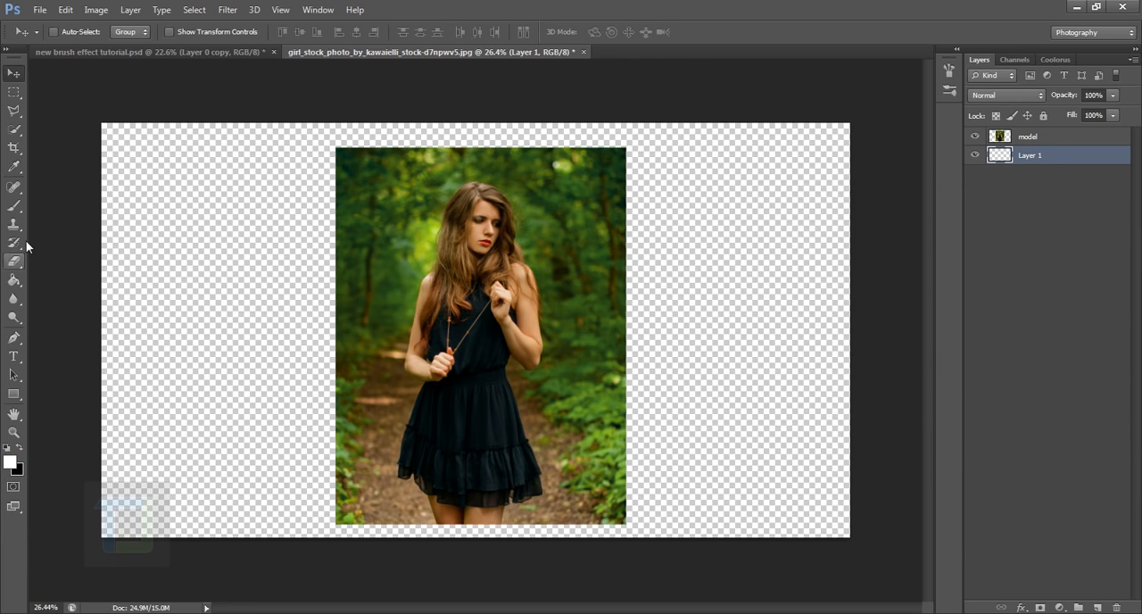
{"action": "left_click", "coordinate": [14, 280]}
{"action": "left_click", "coordinate": [252, 314]}
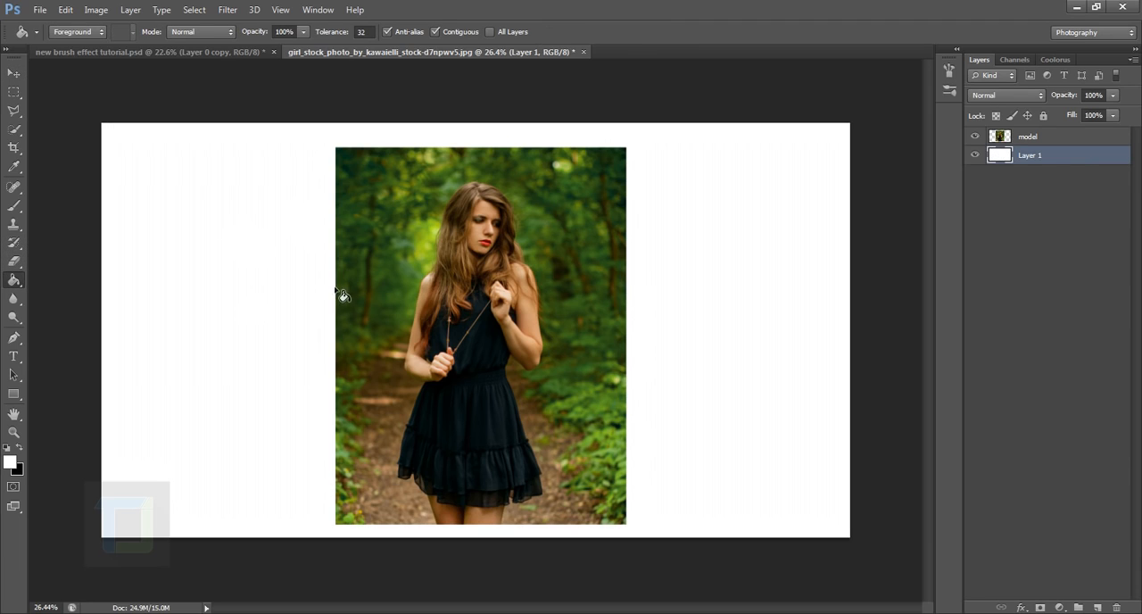
Scale the model layer down slightly around its center with Free Transform
{"action": "left_click", "coordinate": [1048, 140]}
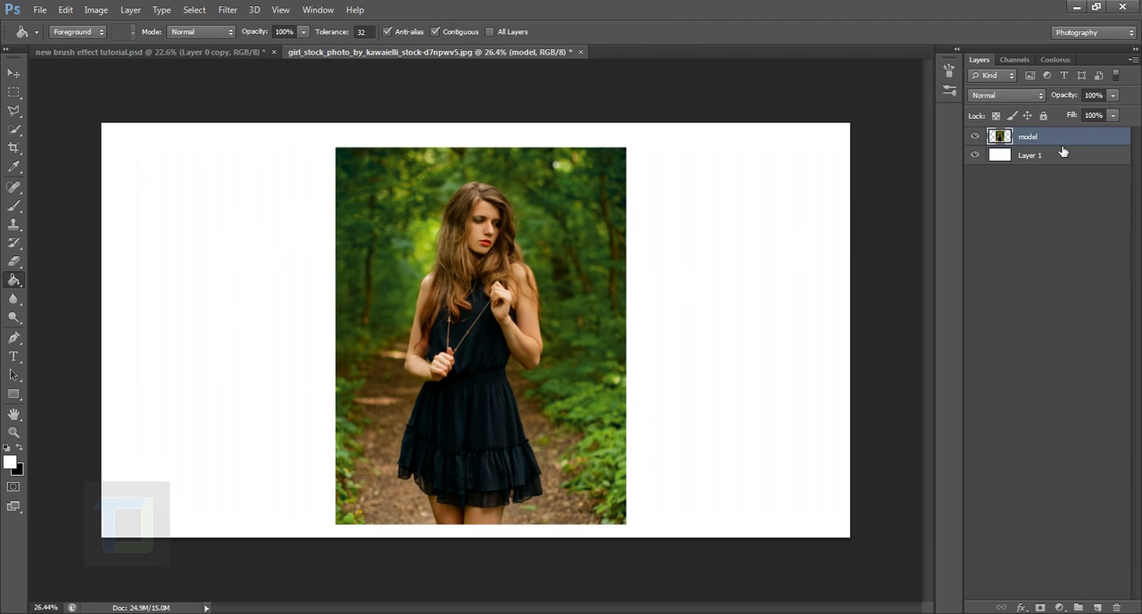
{"action": "key", "text": "ctrl+t"}
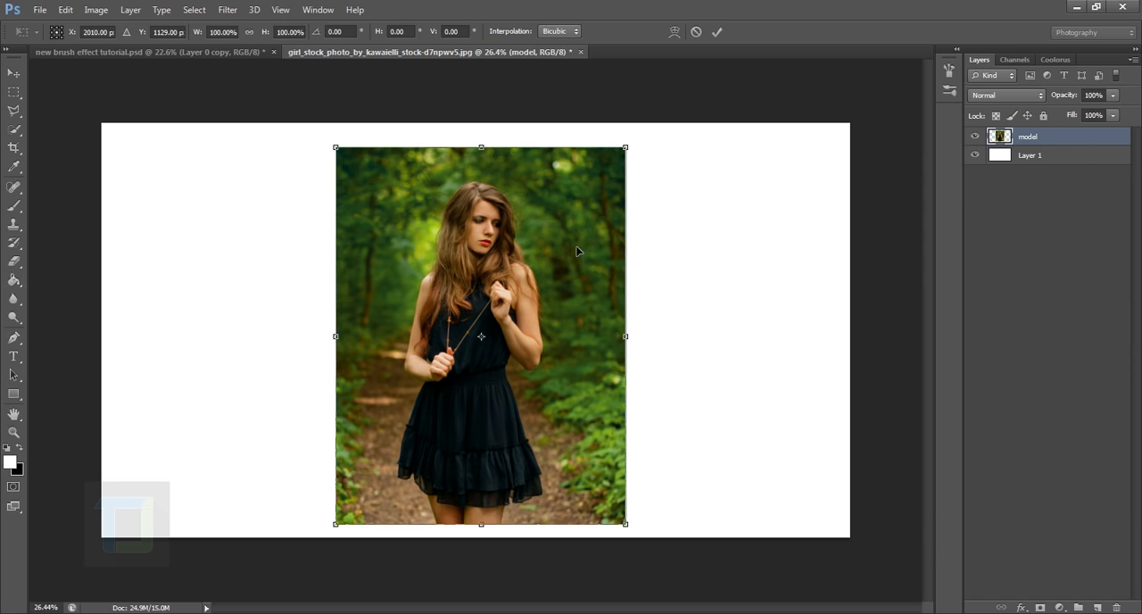
{"action": "mouse_move", "coordinate": [610, 172]}
{"action": "left_mouse_down"}
{"action": "mouse_move", "coordinate": [594, 185]}
{"action": "mouse_move", "coordinate": [632, 174]}
{"action": "left_mouse_up"}
{"action": "key", "text": "g"}
{"action": "key", "text": "Return"}
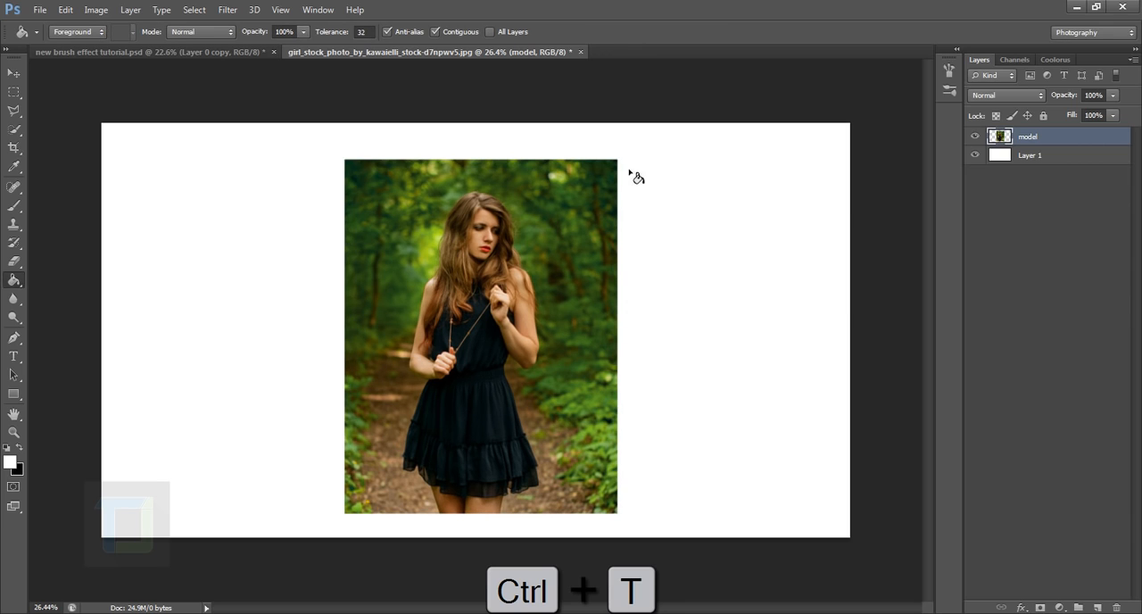
Center the model layer vertically and horizontally on the canvas by aligning it to a full-canvas selection, and deselect
{"action": "left_click", "coordinate": [15, 73]}
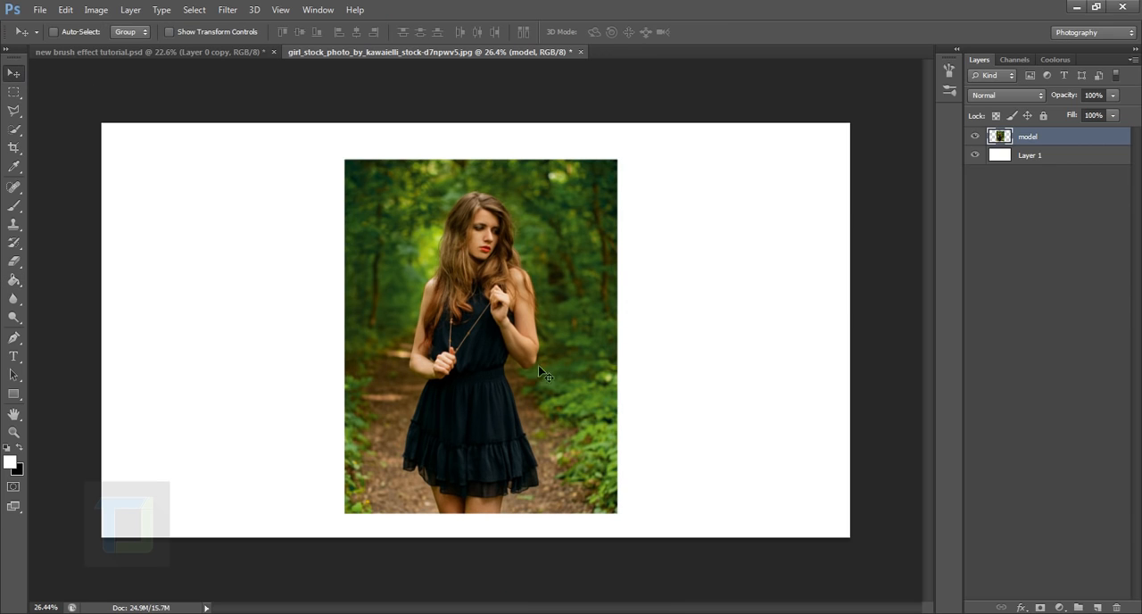
{"action": "left_click_drag", "start_coordinate": [515, 376], "coordinate": [508, 362]}
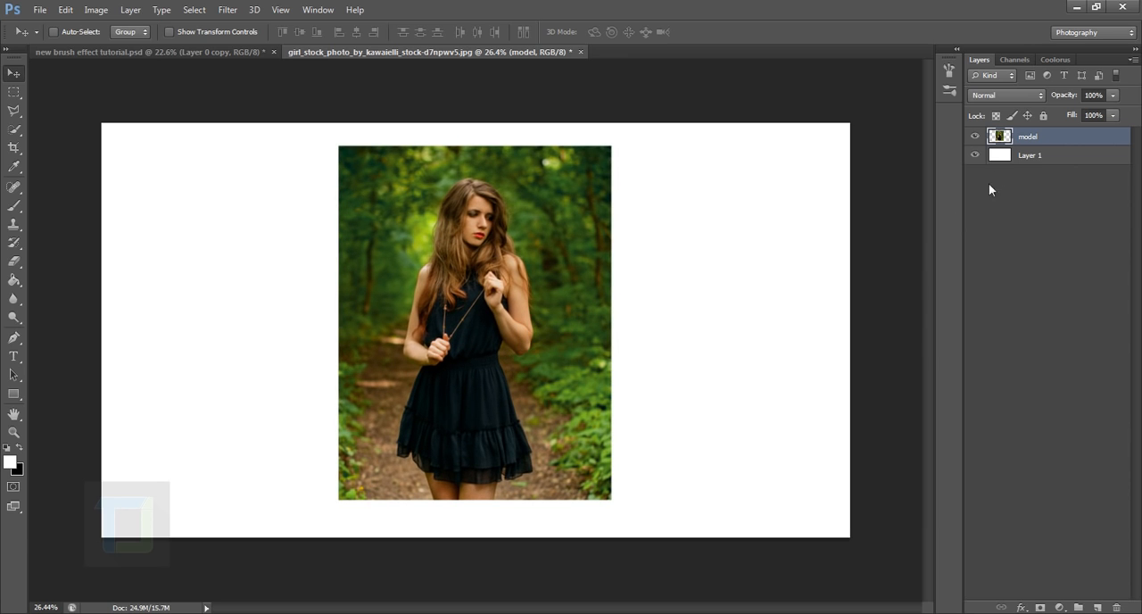
{"action": "key", "text": "ctrl+a"}
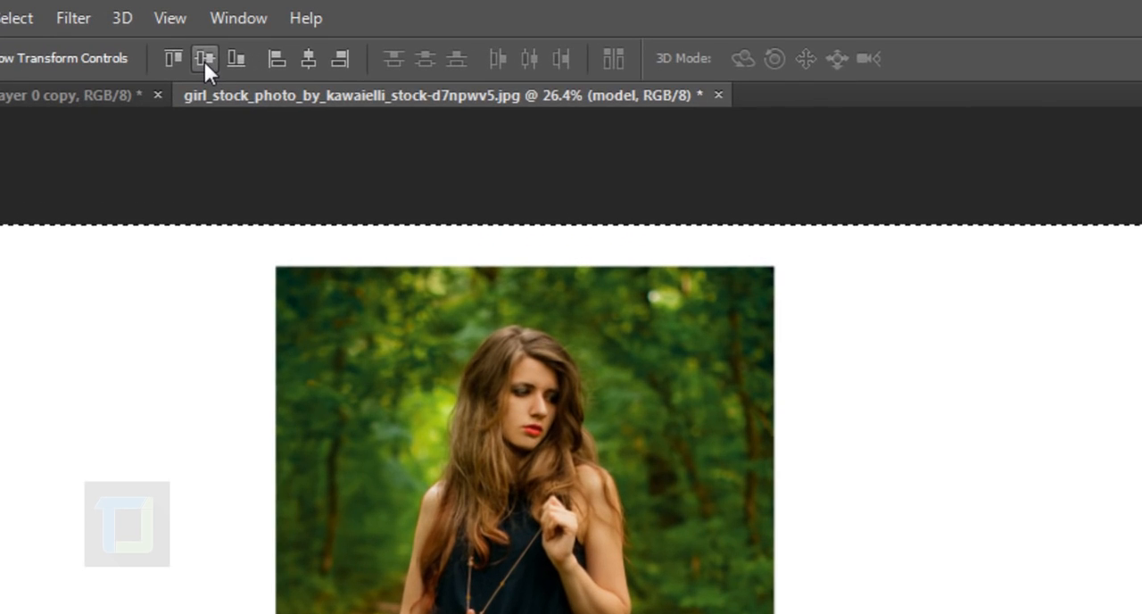
{"action": "left_click", "coordinate": [237, 51]}
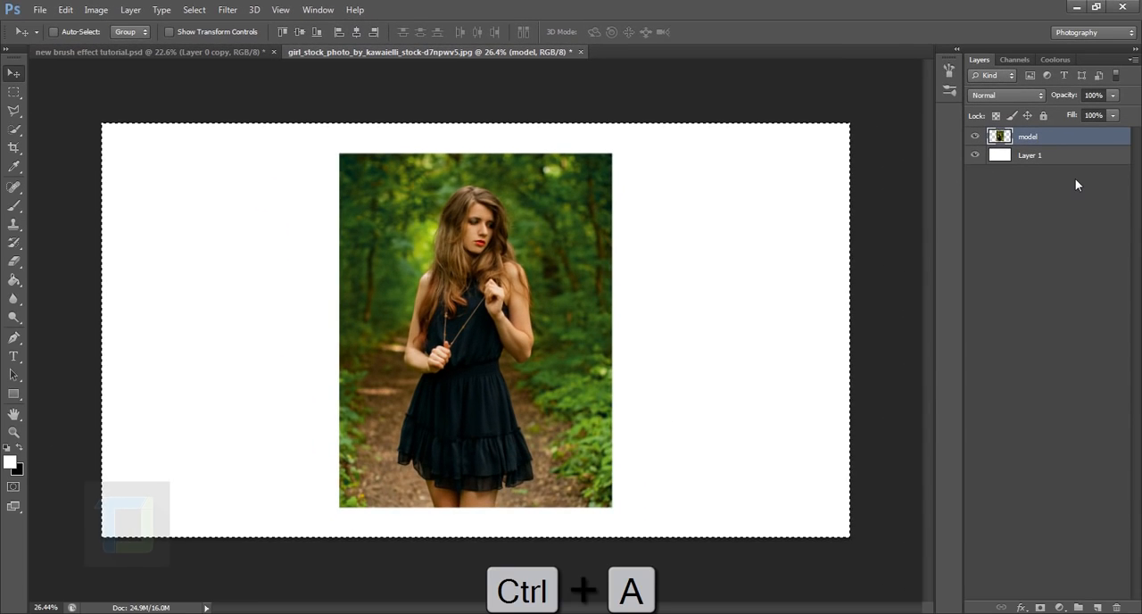
{"action": "key", "text": "ctrl+d"}
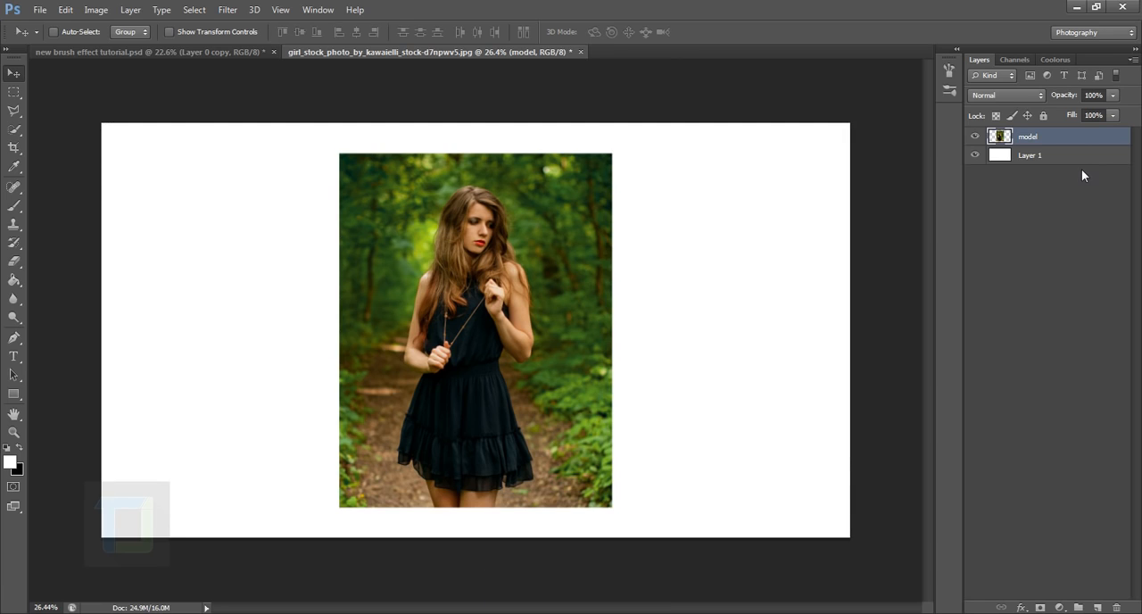
{"action": "key", "text": "ctrl+d"}
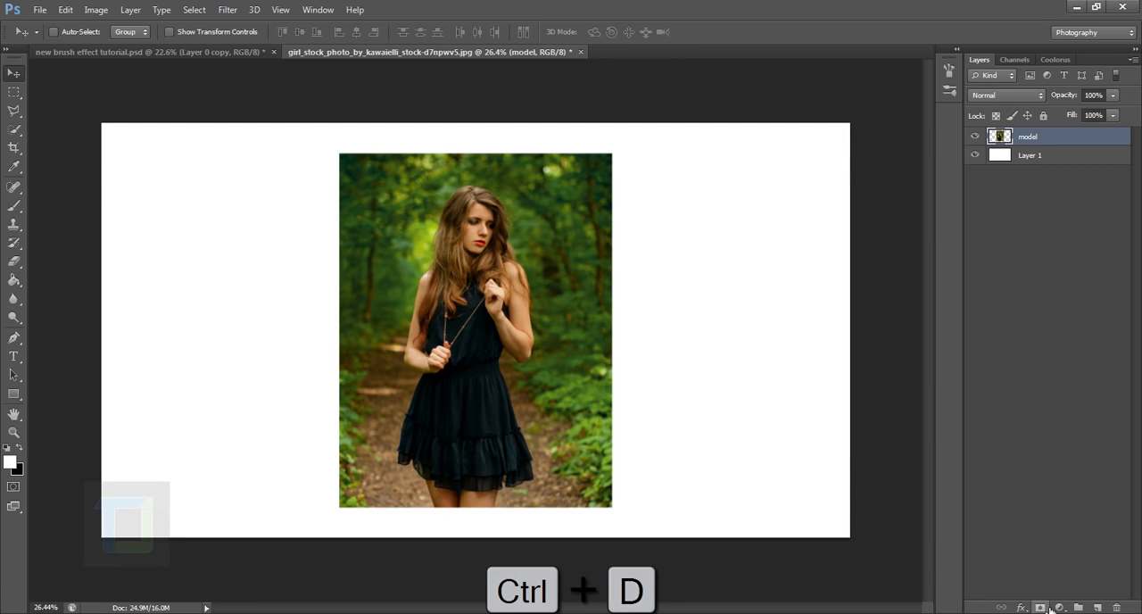
Add a layer mask to the model layer and fill the mask with black using the Paint Bucket
{"action": "left_click", "coordinate": [1041, 607]}
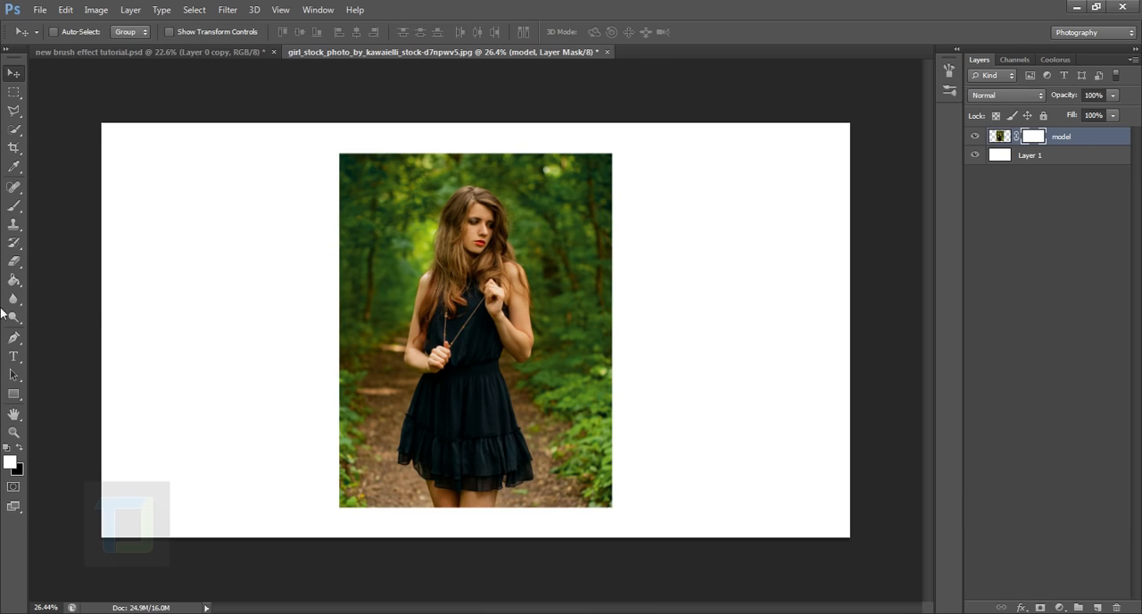
{"action": "left_click", "coordinate": [17, 280]}
{"action": "left_click", "coordinate": [50, 280]}
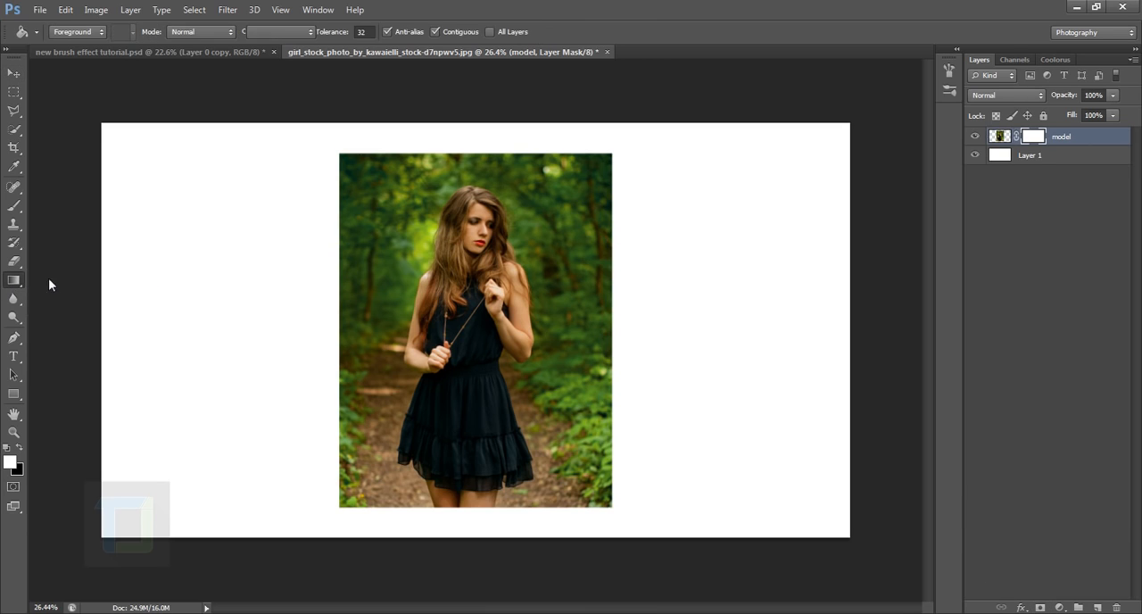
{"action": "left_click", "coordinate": [17, 448]}
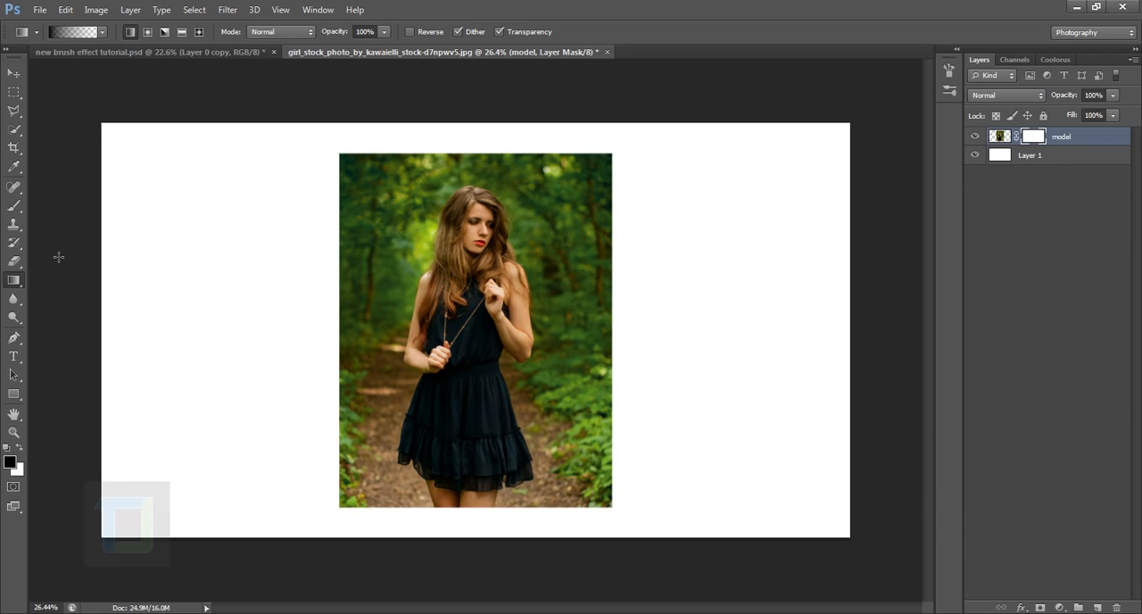
{"action": "left_click", "coordinate": [13, 283]}
{"action": "left_click", "coordinate": [68, 291]}
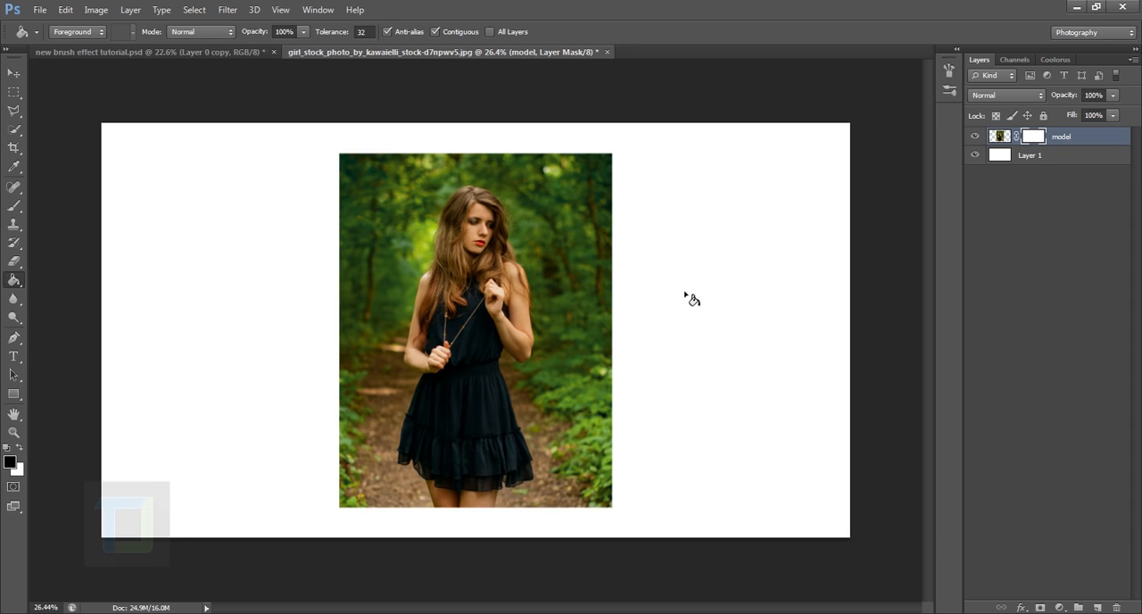
{"action": "left_click", "coordinate": [486, 284]}
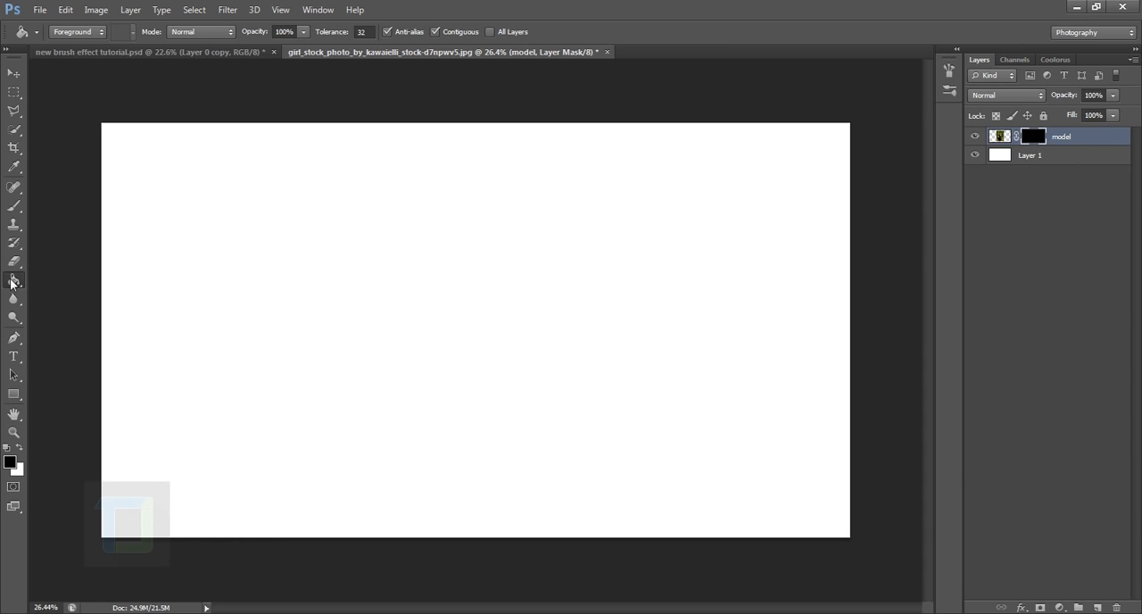
Load the Paint.abr brush file from the paint brush file folder into the Brush tool's presets
{"action": "left_click", "coordinate": [15, 205]}
{"action": "left_click", "coordinate": [73, 33]}
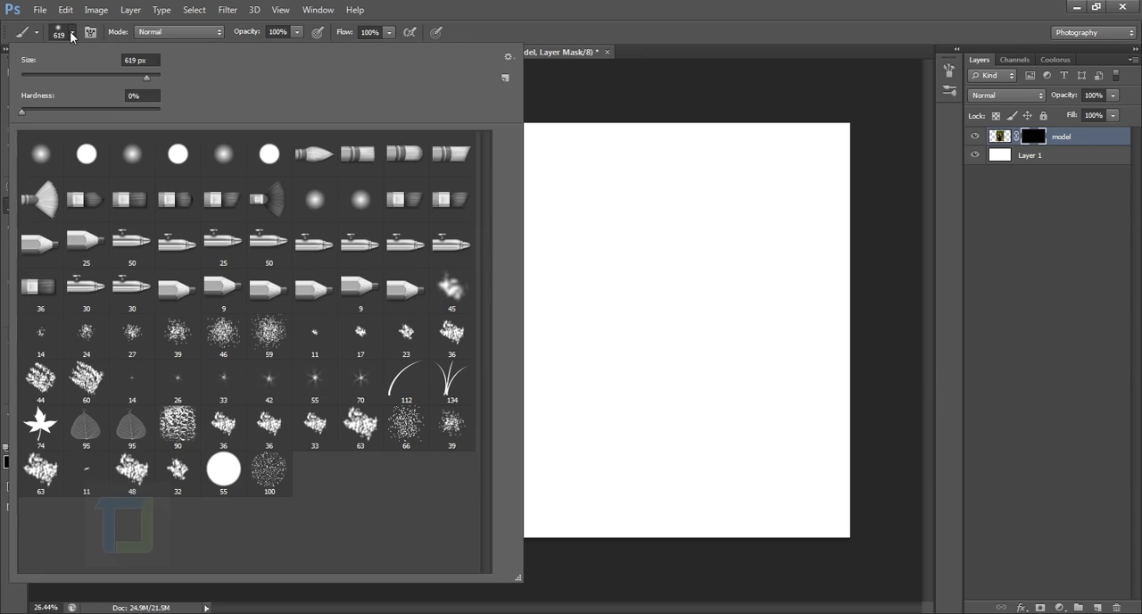
{"action": "left_click", "coordinate": [513, 57]}
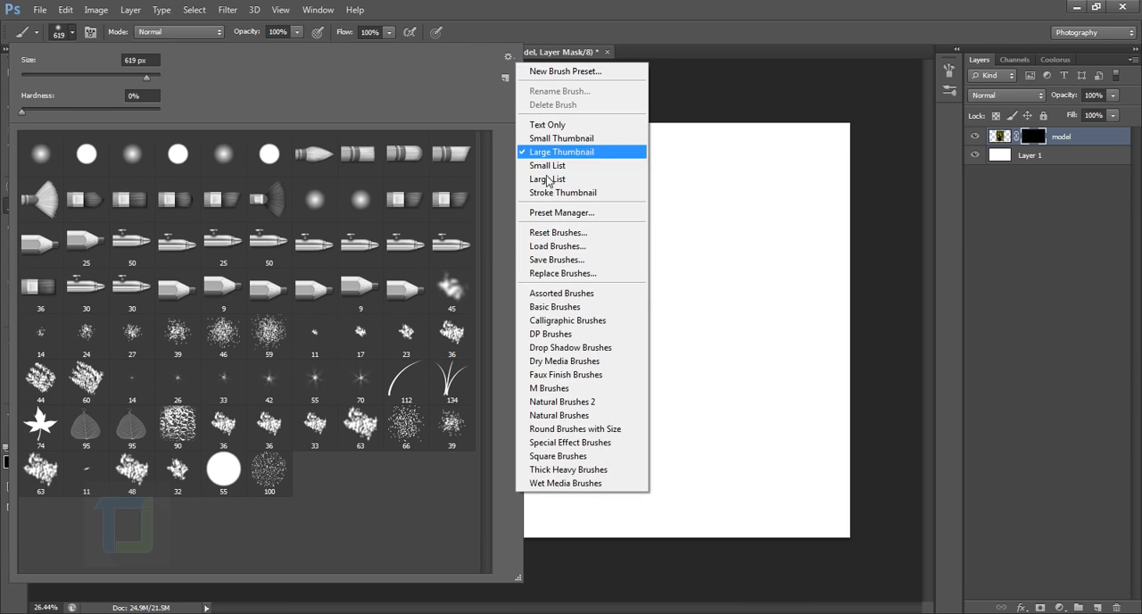
{"action": "left_click", "coordinate": [567, 255]}
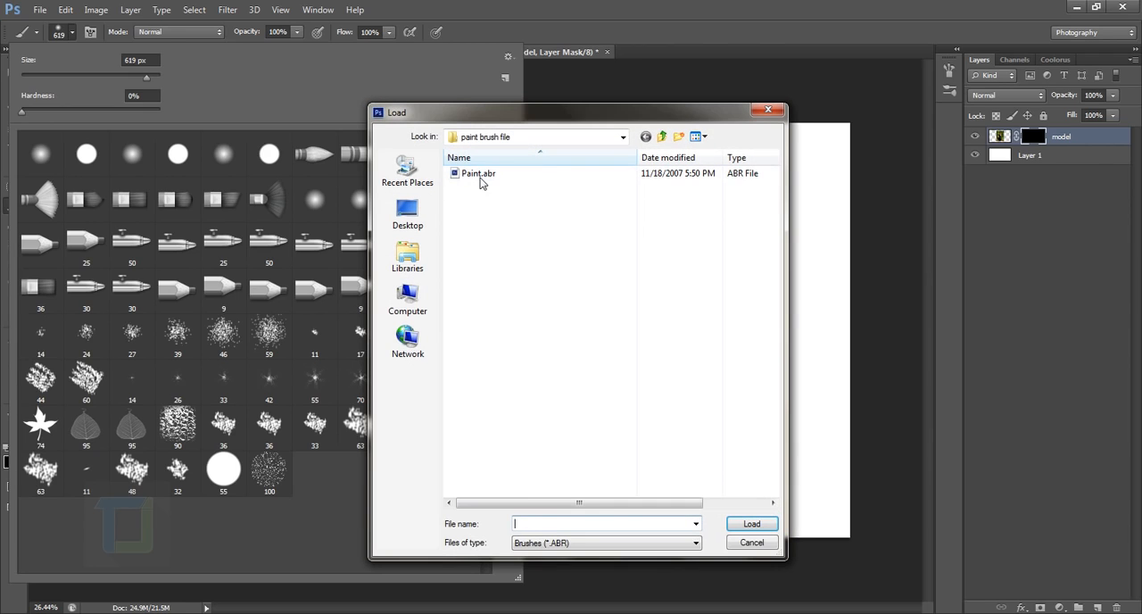
{"action": "left_click", "coordinate": [470, 179]}
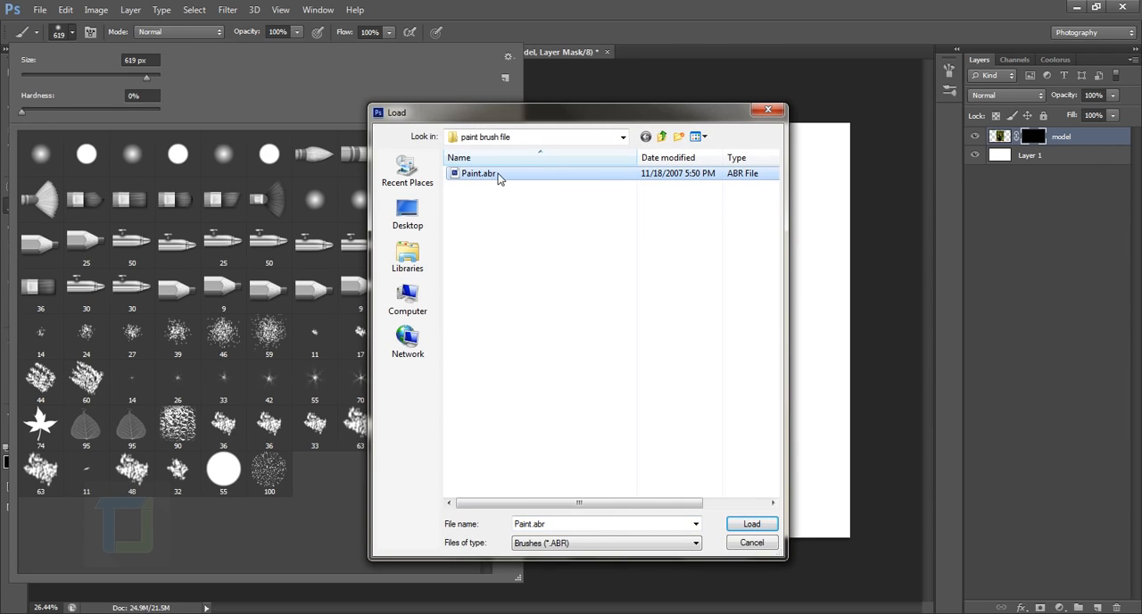
{"action": "left_click", "coordinate": [752, 525]}
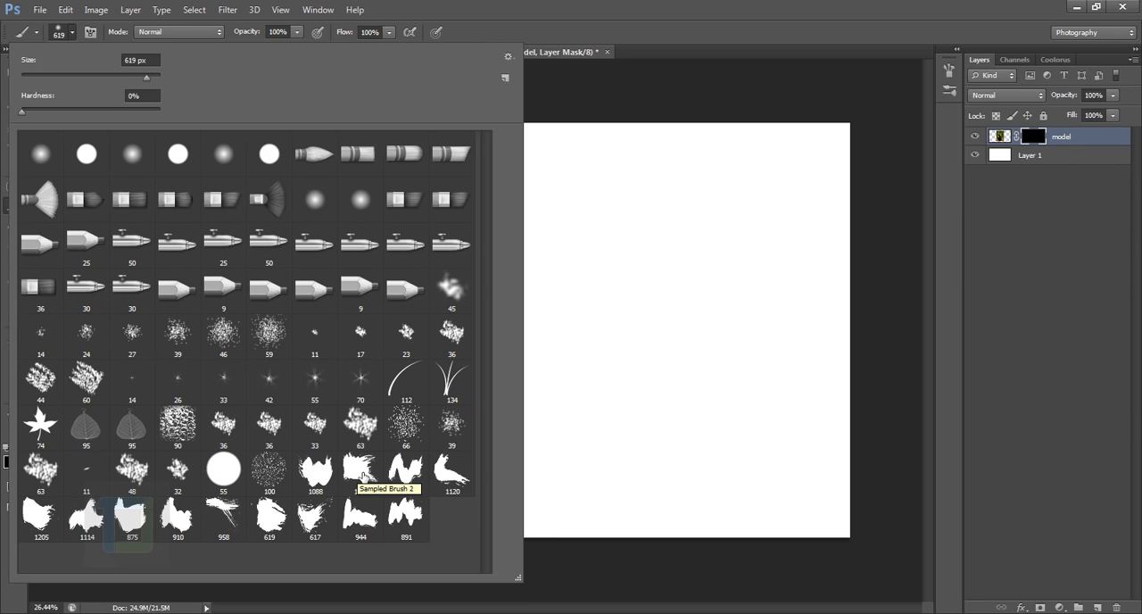
Set up Sampled Brush 2 at 1300 px with white as the foreground color for painting on the model layer's mask
{"action": "left_click", "coordinate": [361, 471]}
{"action": "left_click", "coordinate": [1037, 140]}
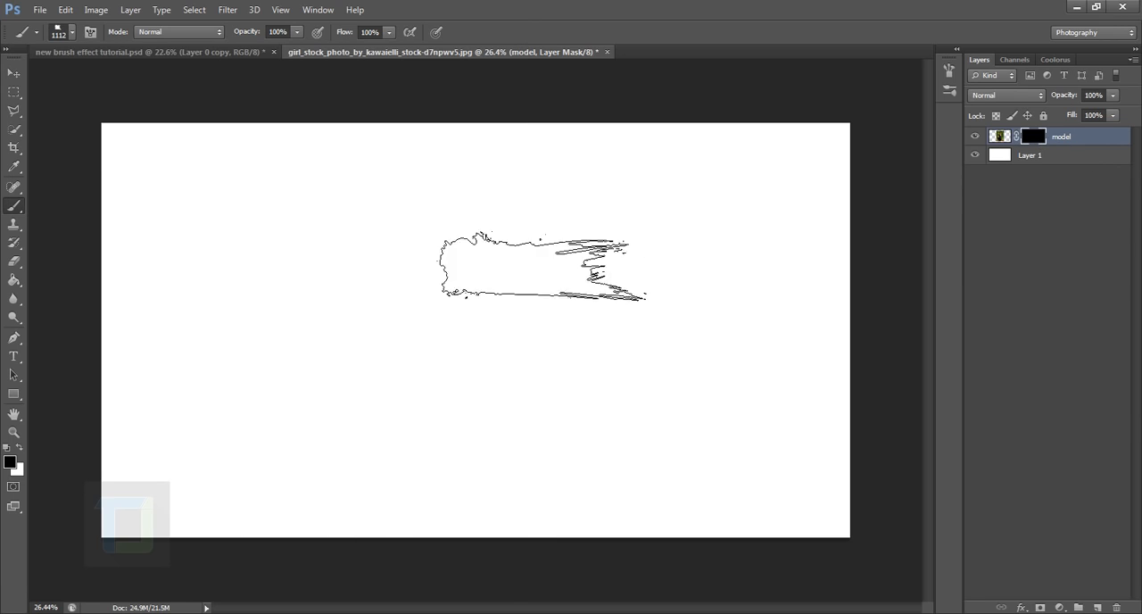
{"action": "key", "text": "bracketright"}
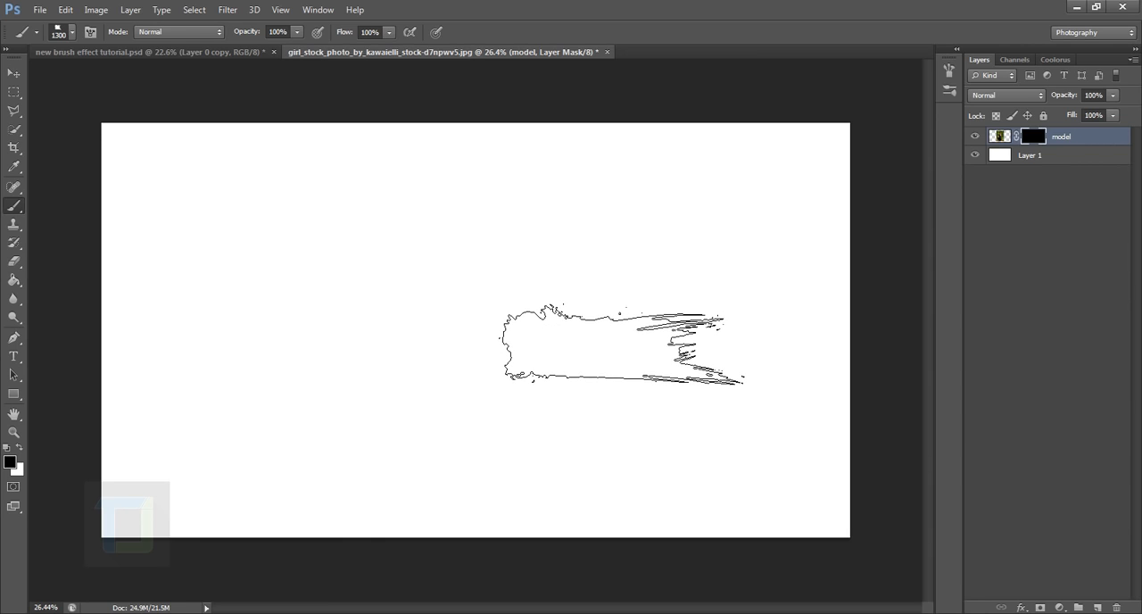
{"action": "key", "text": "x"}
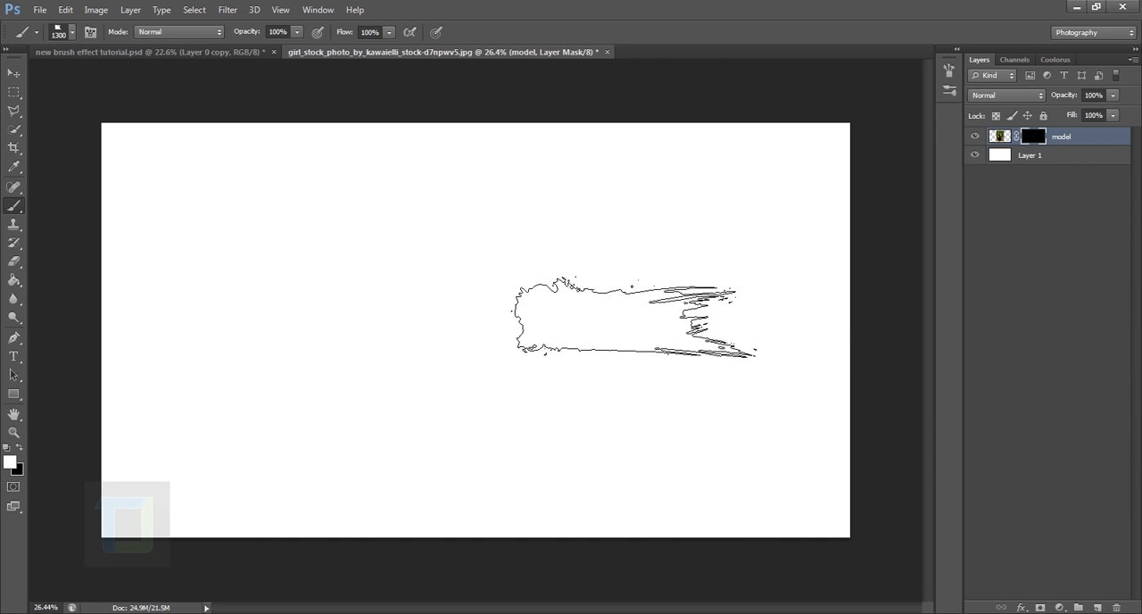
Undo a trial stamp on the model layer's mask, reduce the brush to 1100 px and stamp across the model's lower face and hair
{"action": "left_click", "coordinate": [501, 269]}
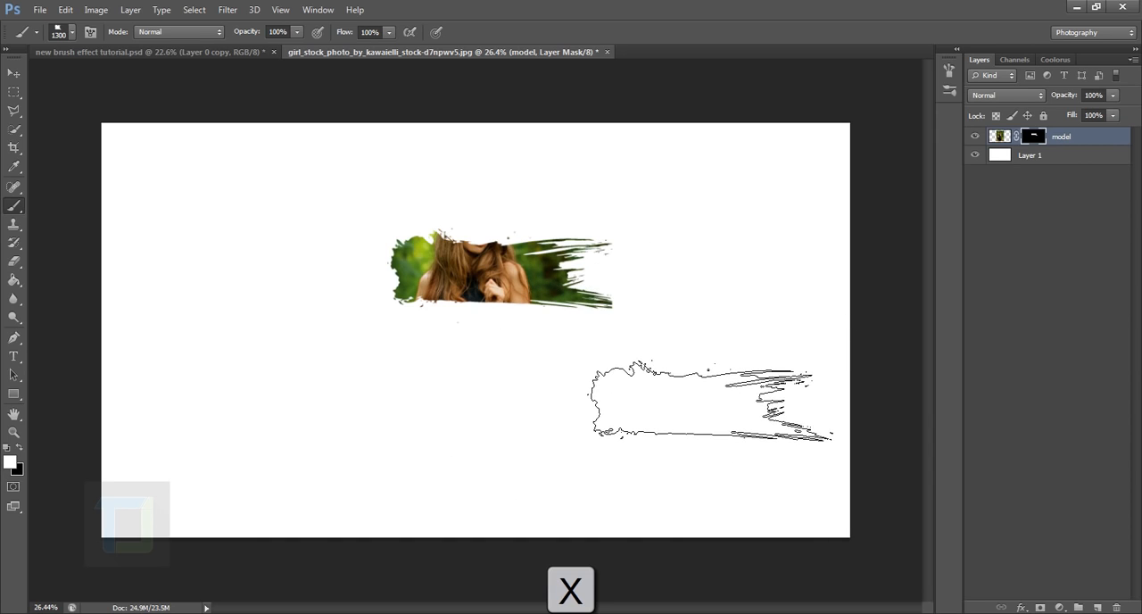
{"action": "key", "text": "ctrl+z"}
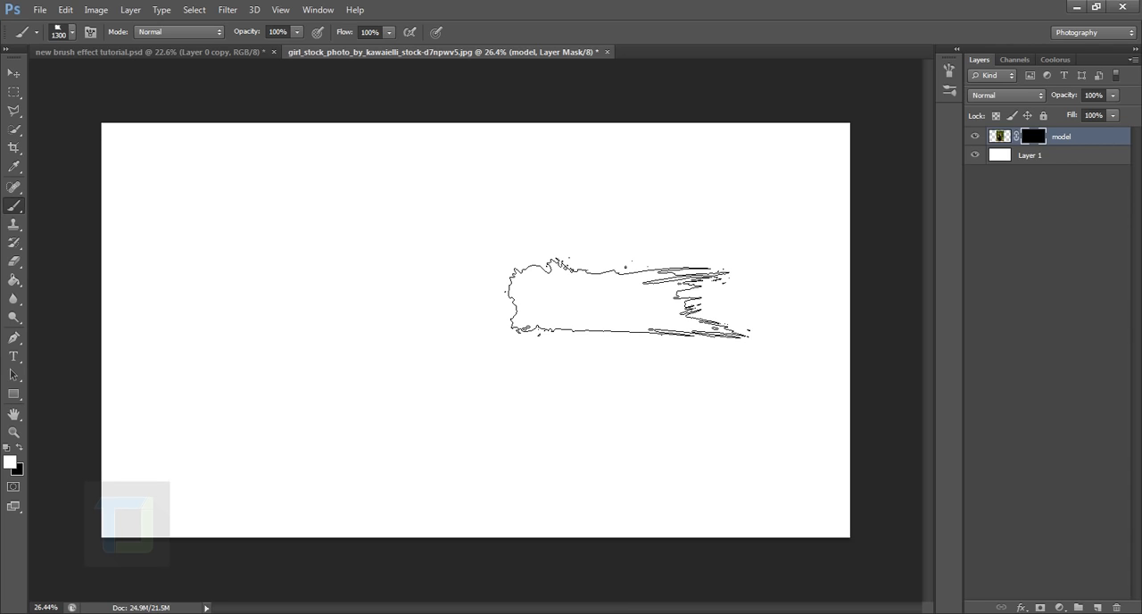
{"action": "key", "text": "bracketleft"}
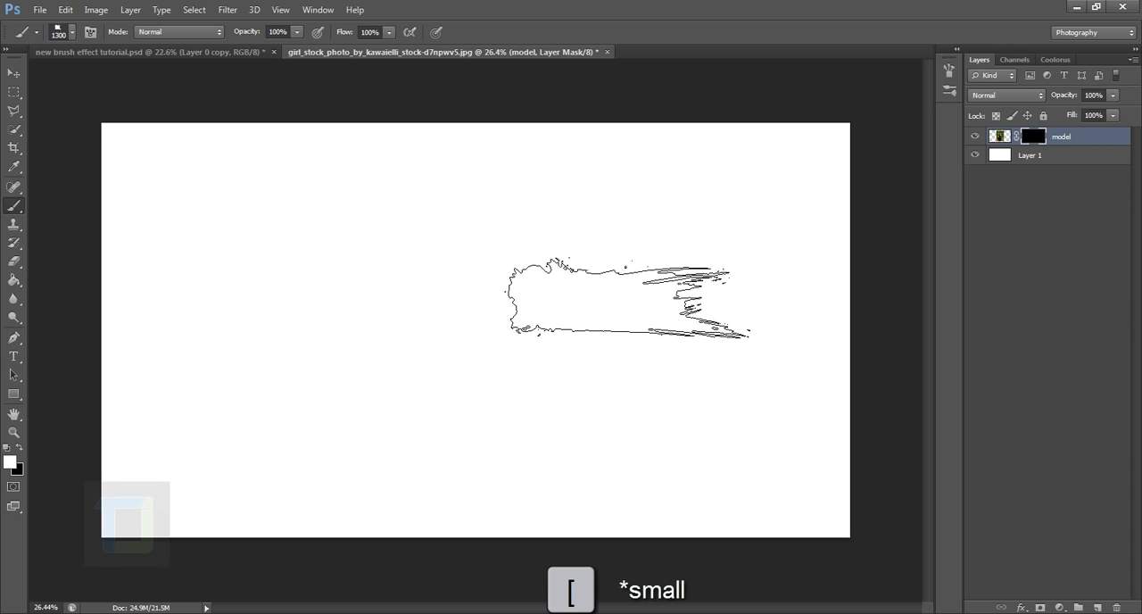
{"action": "key", "text": "bracketleft"}
{"action": "key", "text": "bracketleft"}
{"action": "left_click", "coordinate": [488, 258]}
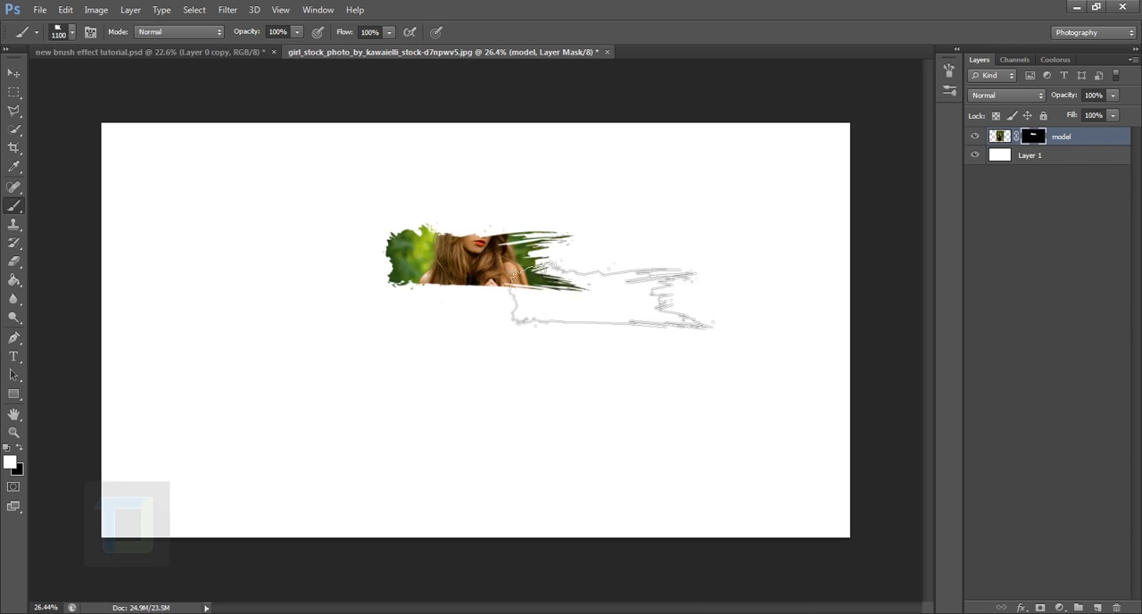
Lower the density of the model layer's mask to 90%
{"action": "double_click", "coordinate": [1035, 137]}
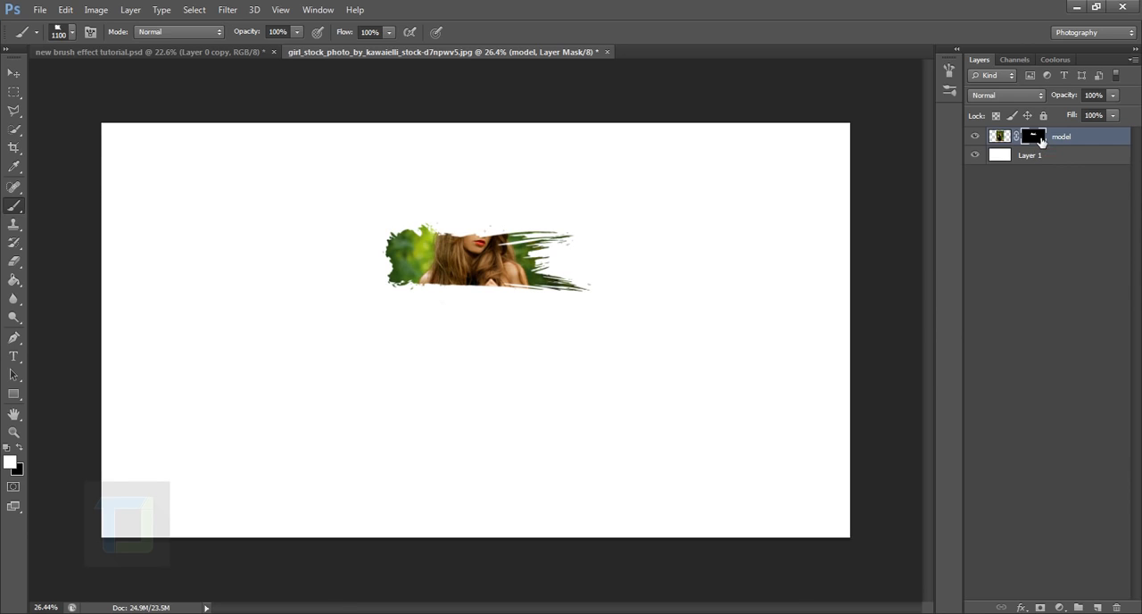
{"action": "left_click_drag", "start_coordinate": [904, 345], "coordinate": [892, 346]}
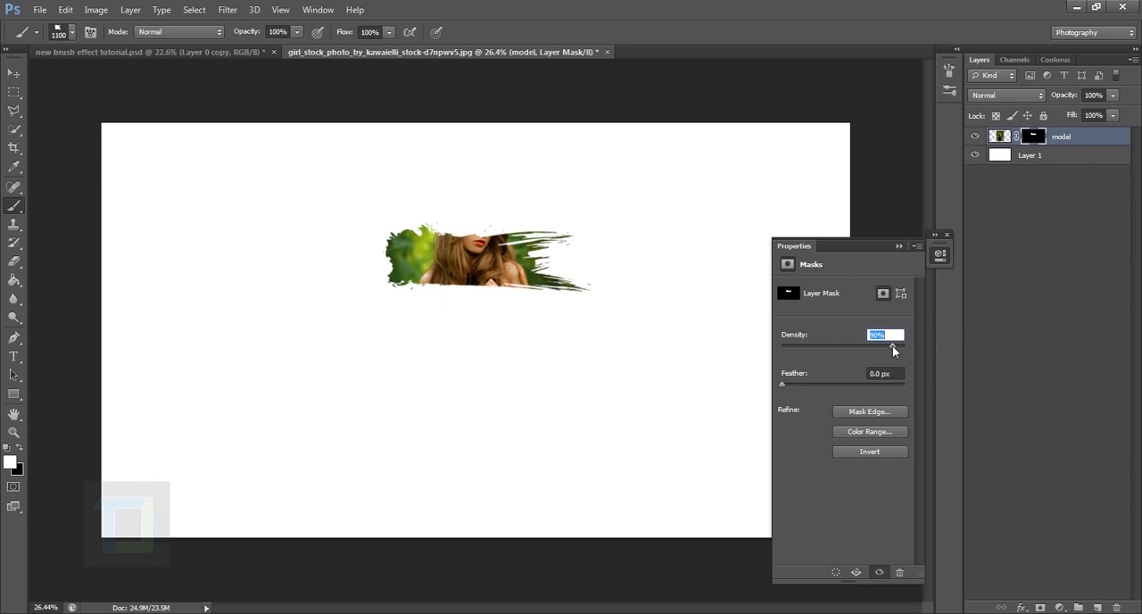
{"action": "left_click", "coordinate": [898, 246]}
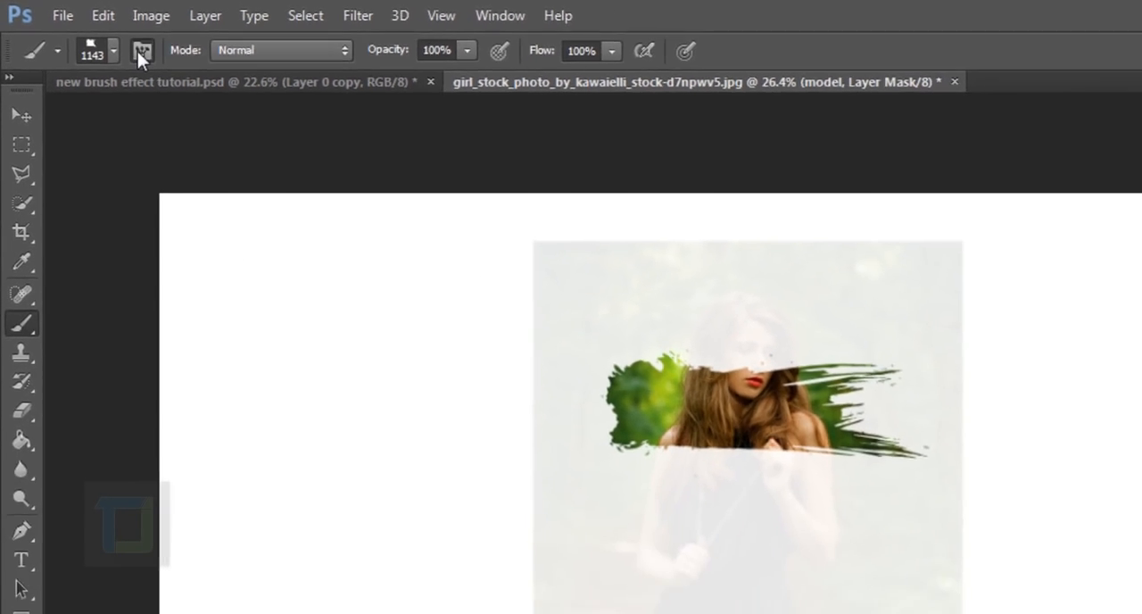
Choose the paint brush tip labelled 619, enlarge it to 2214 px, and target the model layer's mask
{"action": "left_click", "coordinate": [140, 51]}
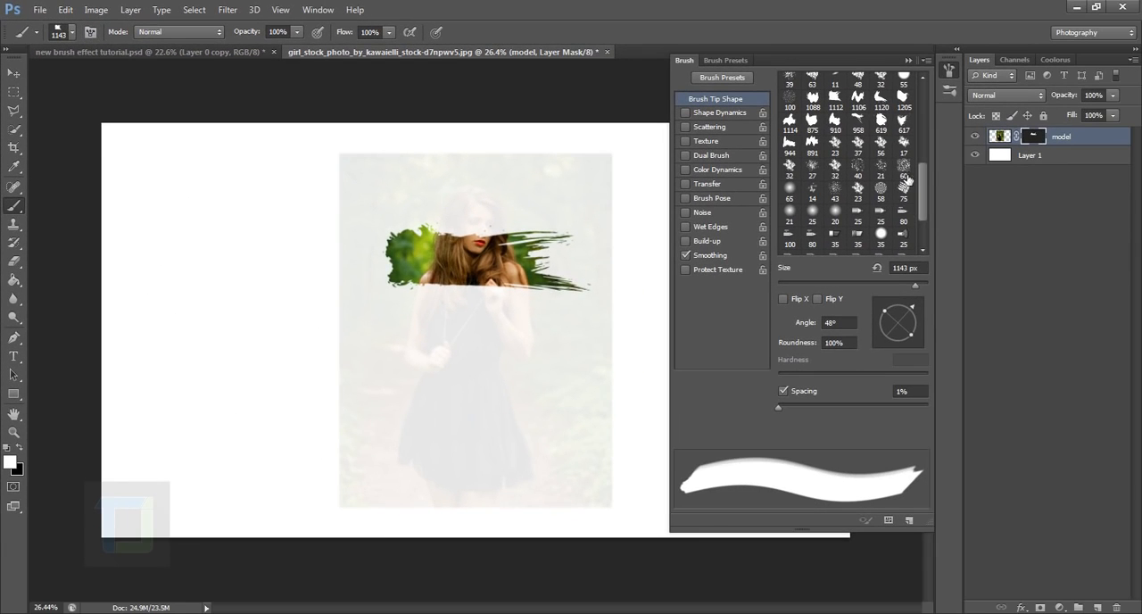
{"action": "left_click_drag", "start_coordinate": [922, 205], "coordinate": [941, 129]}
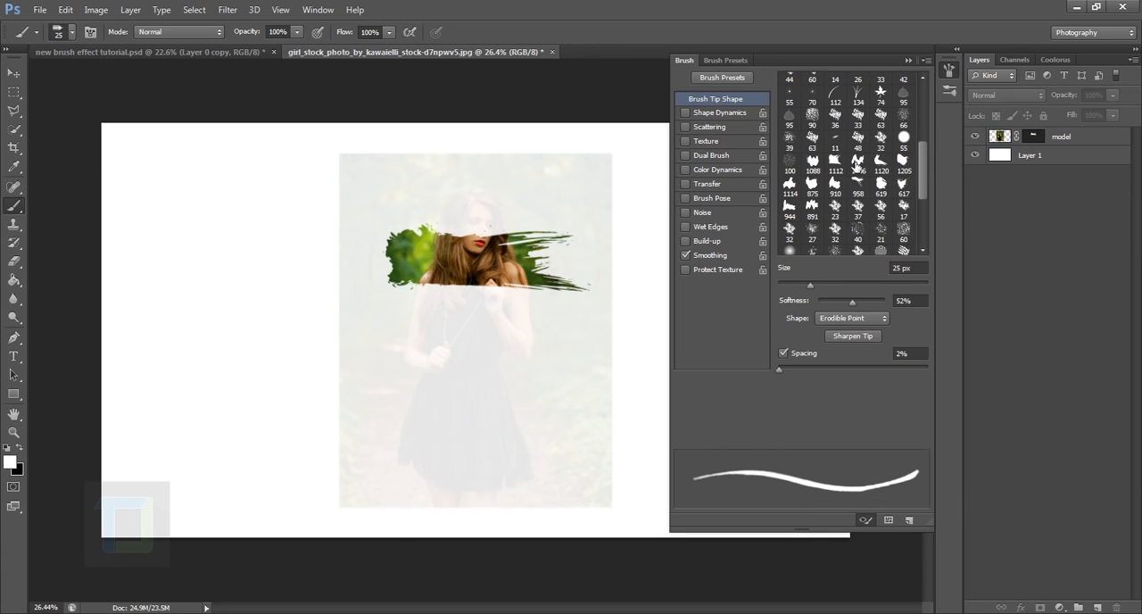
{"action": "left_click", "coordinate": [855, 165]}
{"action": "left_click", "coordinate": [883, 184]}
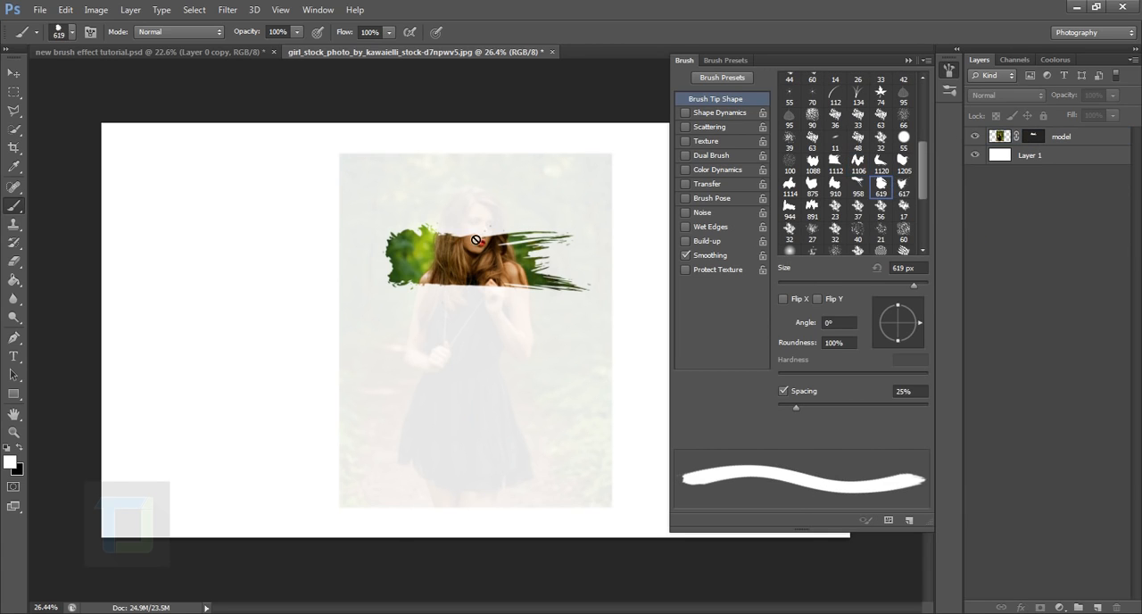
{"action": "left_click_drag", "start_coordinate": [916, 282], "coordinate": [919, 282]}
{"action": "left_click", "coordinate": [1033, 137]}
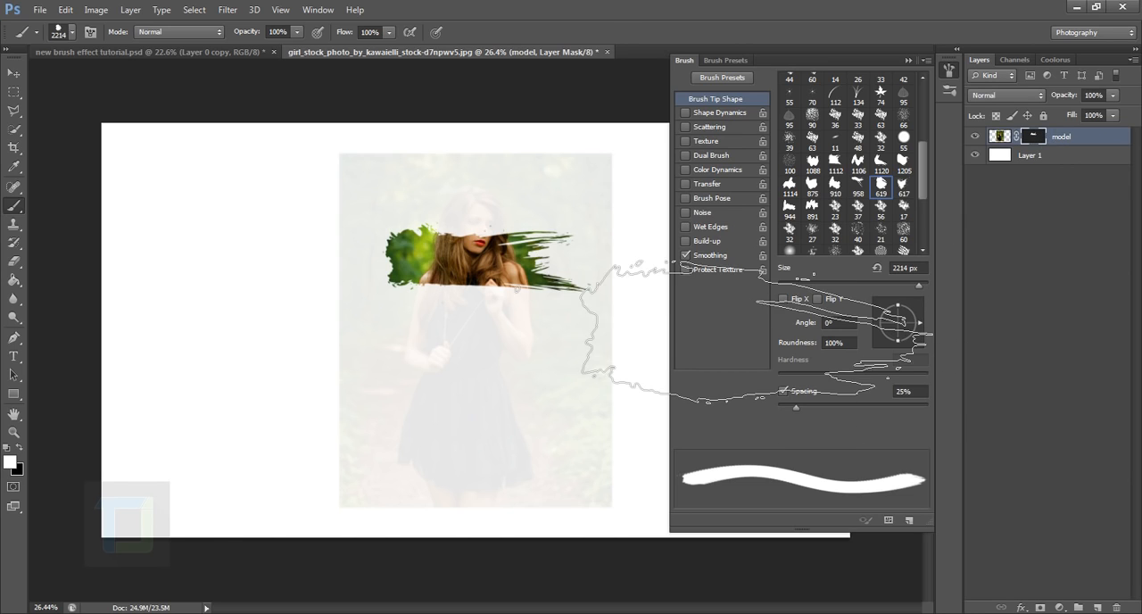
Reduce the brush to 1500 px and stamp white on the mask to reveal the model's head
{"action": "key", "text": "bracketleft"}
{"action": "key", "text": "bracketleft"}
{"action": "key", "text": "bracketleft"}
{"action": "key", "text": "bracketleft"}
{"action": "key", "text": "bracketleft"}
{"action": "key", "text": "bracketleft"}
{"action": "key", "text": "bracketleft"}
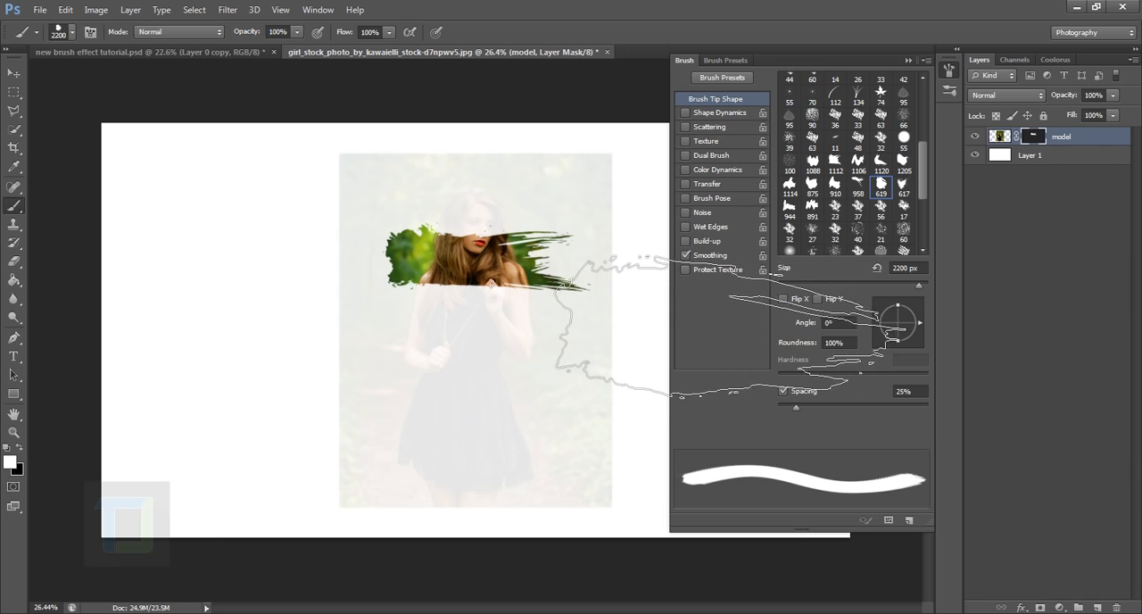
{"action": "key", "text": "bracketleft"}
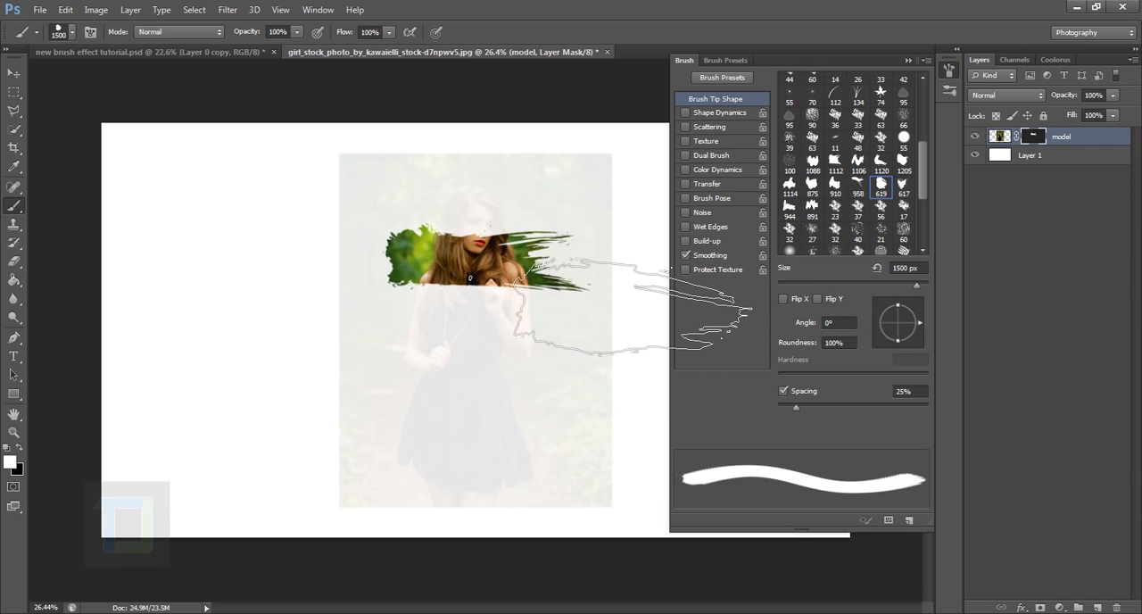
{"action": "left_click", "coordinate": [473, 227]}
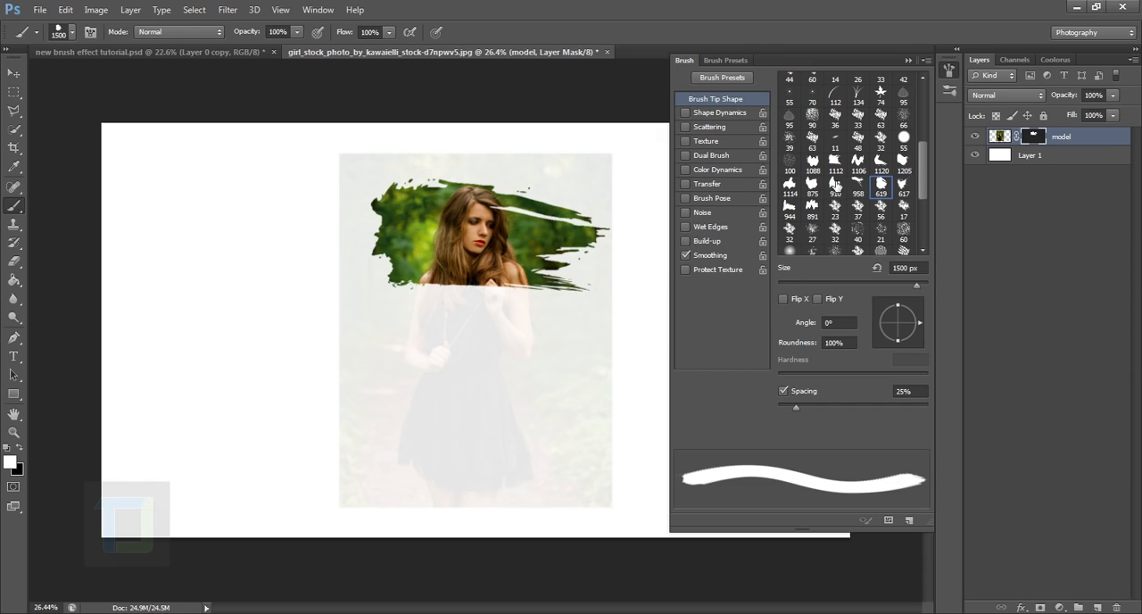
Reveal the model's shoulders and chest with one white stamp of the 910 brush tip at 1400 px
{"action": "left_click", "coordinate": [836, 184]}
{"action": "key", "text": "bracketleft"}
{"action": "key", "text": "bracketleft"}
{"action": "key", "text": "bracketleft"}
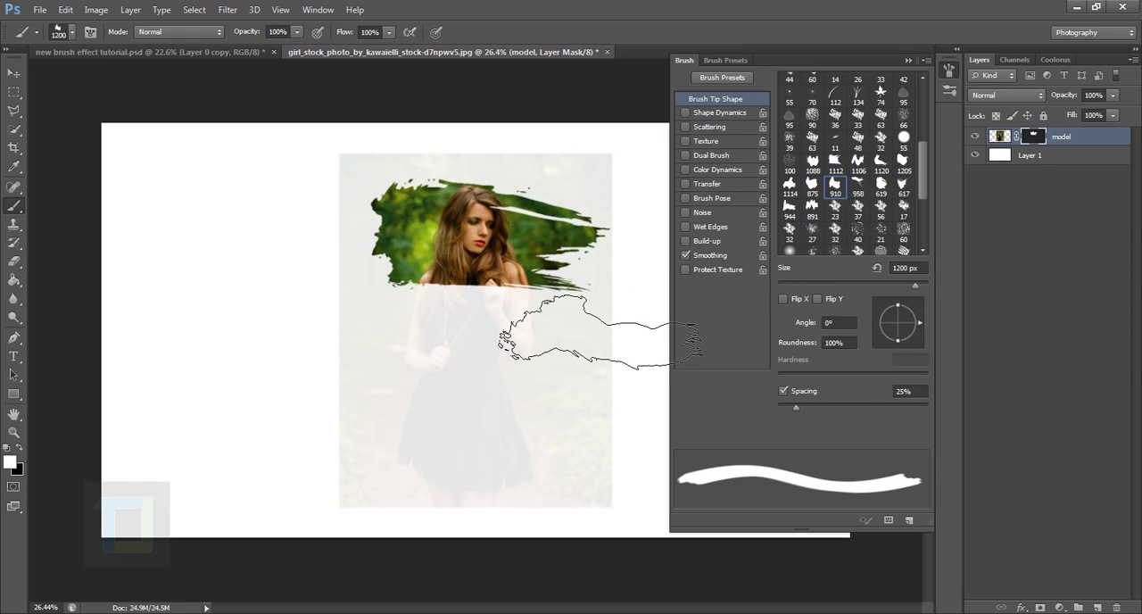
{"action": "key", "text": "bracketright"}
{"action": "key", "text": "bracketright"}
{"action": "left_click", "coordinate": [482, 293]}
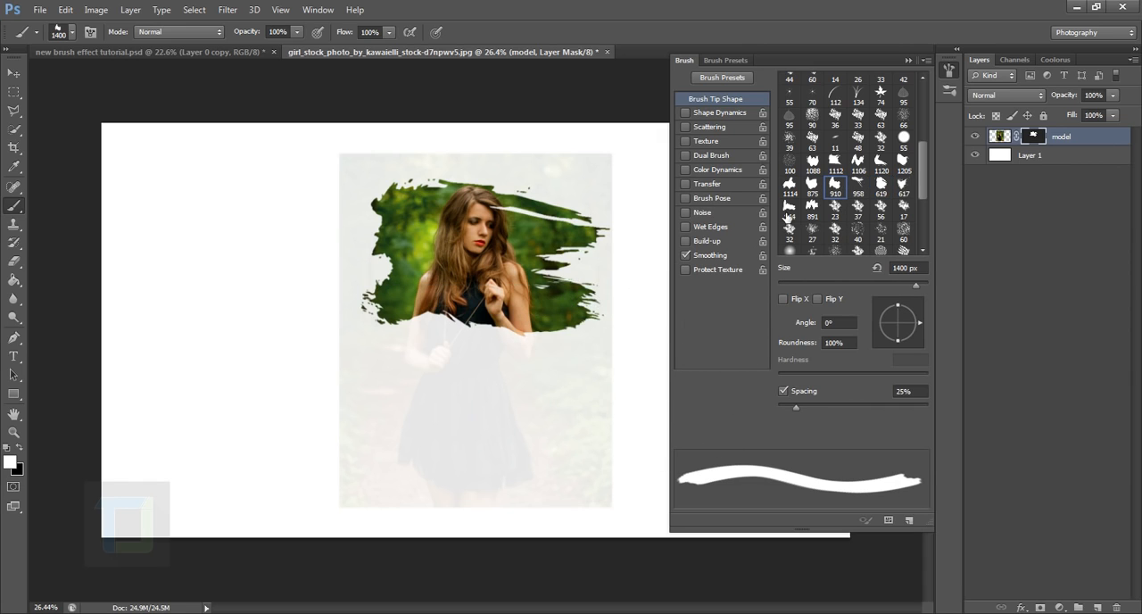
Reveal the model's forearms and waist with one white stamp of the 619 brush tip at 1400 px
{"action": "left_click", "coordinate": [812, 186]}
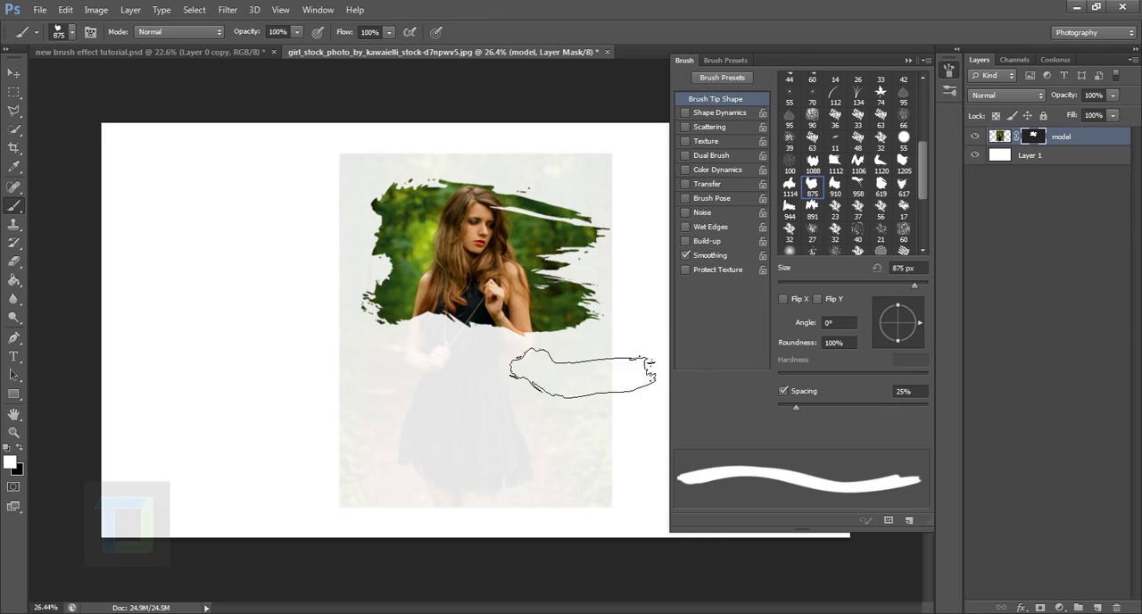
{"action": "left_click", "coordinate": [884, 187]}
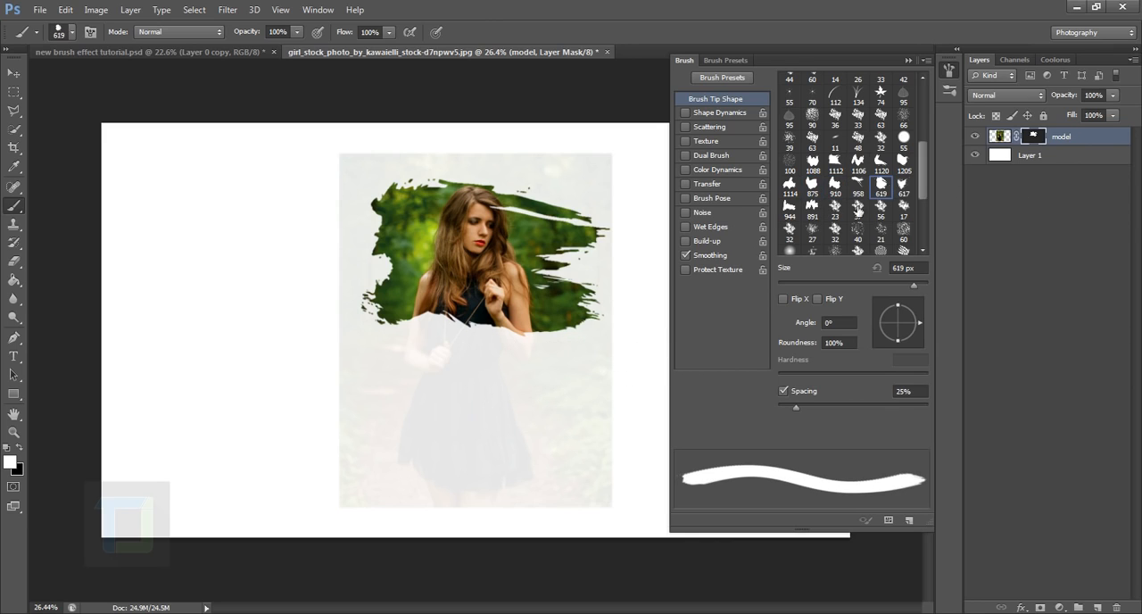
{"action": "key", "text": "bracketright"}
{"action": "key", "text": "bracketright"}
{"action": "key", "text": "bracketright"}
{"action": "key", "text": "bracketright"}
{"action": "key", "text": "bracketright"}
{"action": "key", "text": "bracketright"}
{"action": "key", "text": "bracketright"}
{"action": "key", "text": "bracketright"}
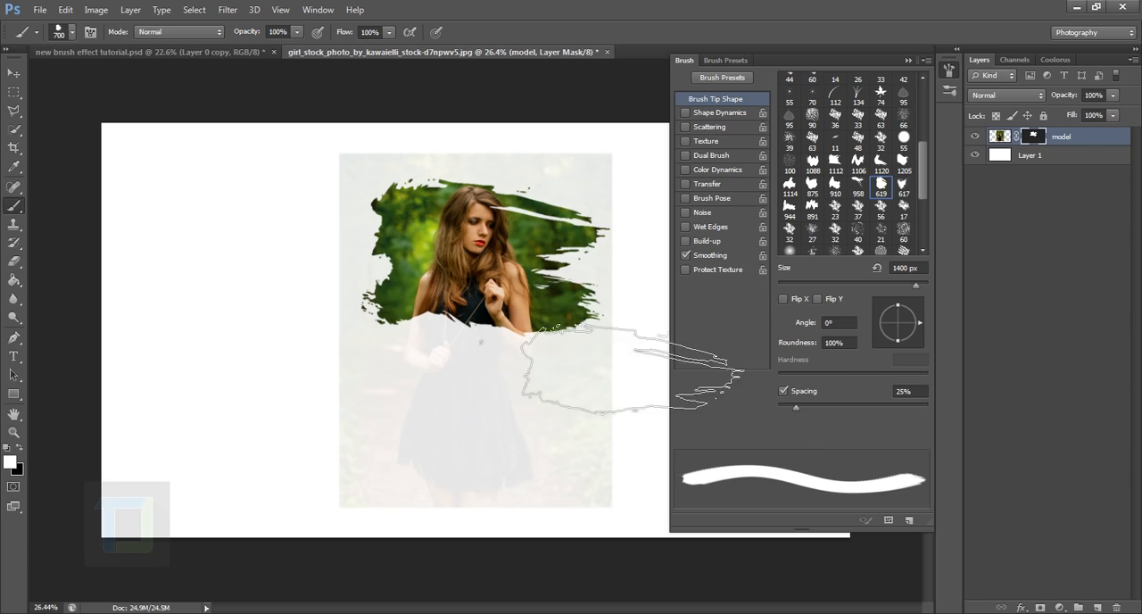
{"action": "left_click", "coordinate": [622, 382]}
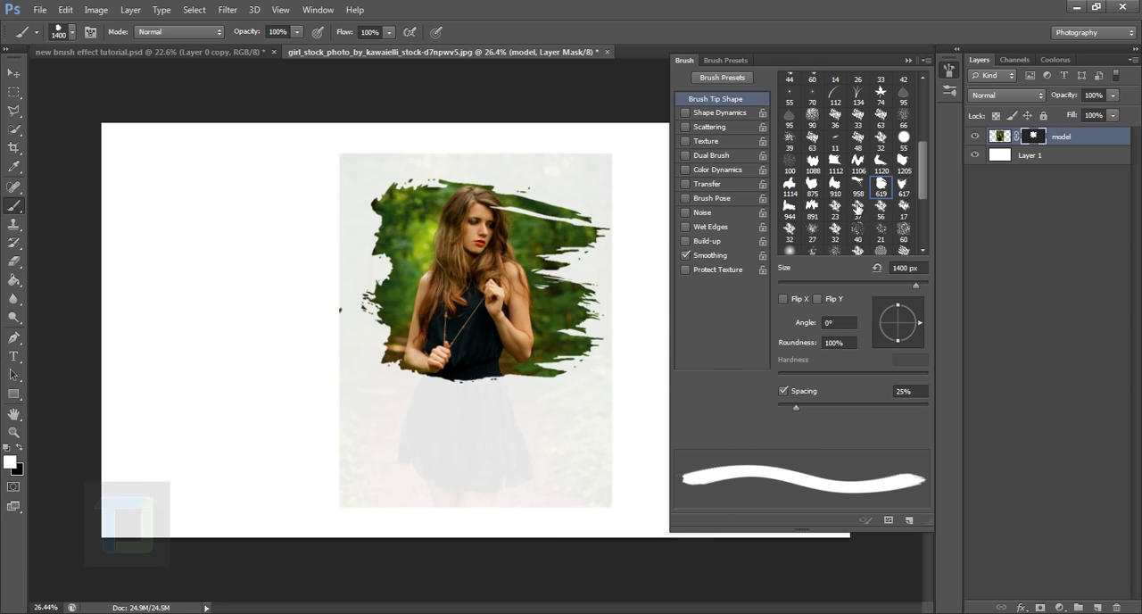
Reveal the upper part of the skirt with one white stamp of the 1112 brush tip at 1300 px
{"action": "left_click", "coordinate": [835, 162]}
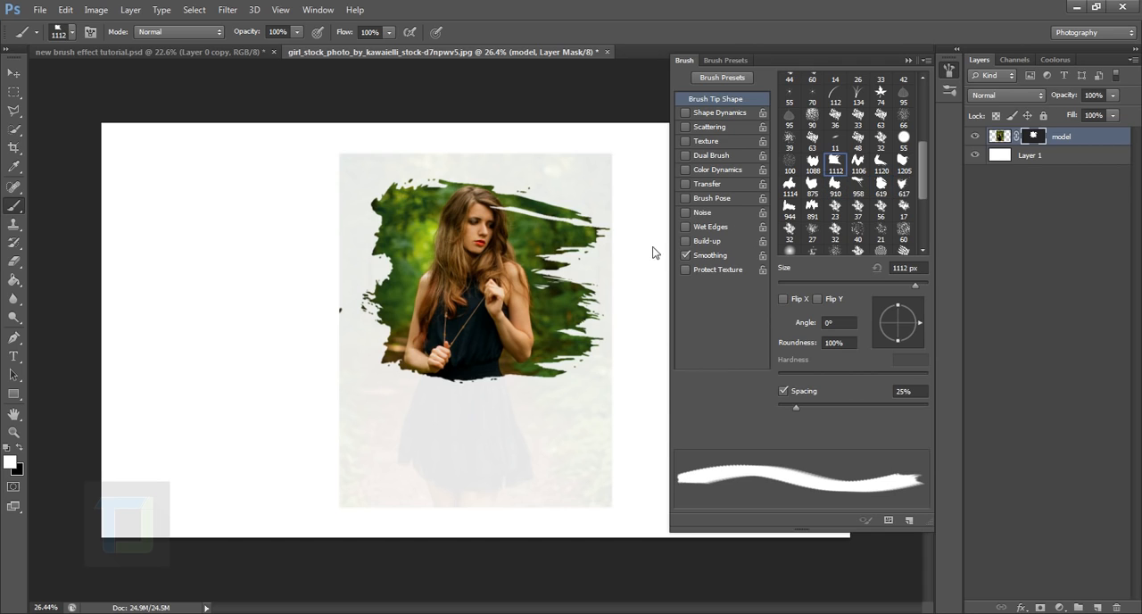
{"action": "key", "text": "bracketright"}
{"action": "key", "text": "bracketright"}
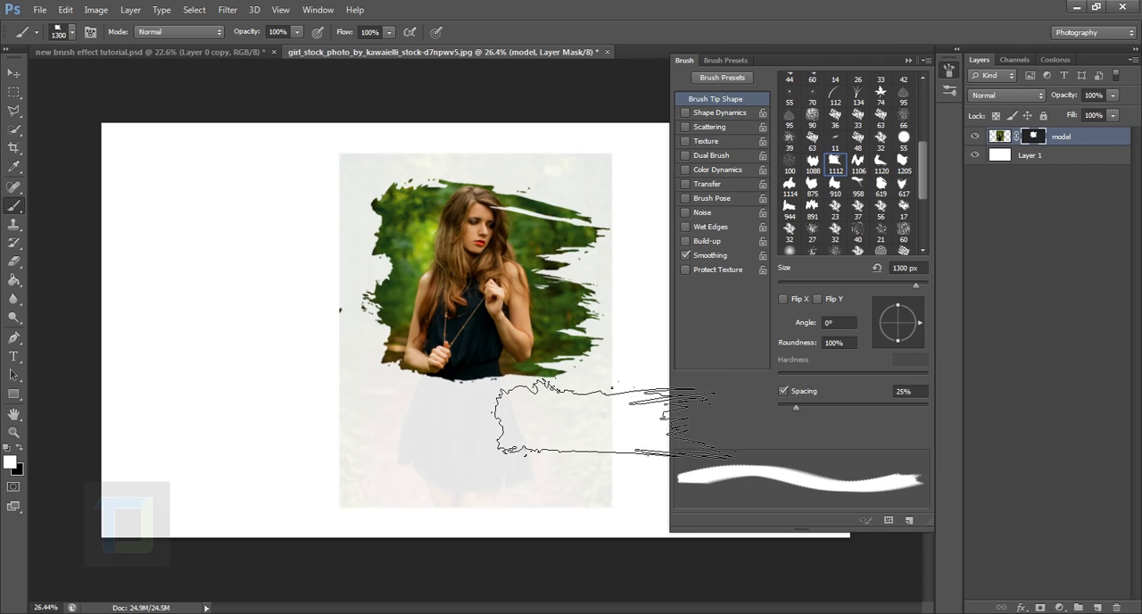
{"action": "left_click", "coordinate": [489, 389]}
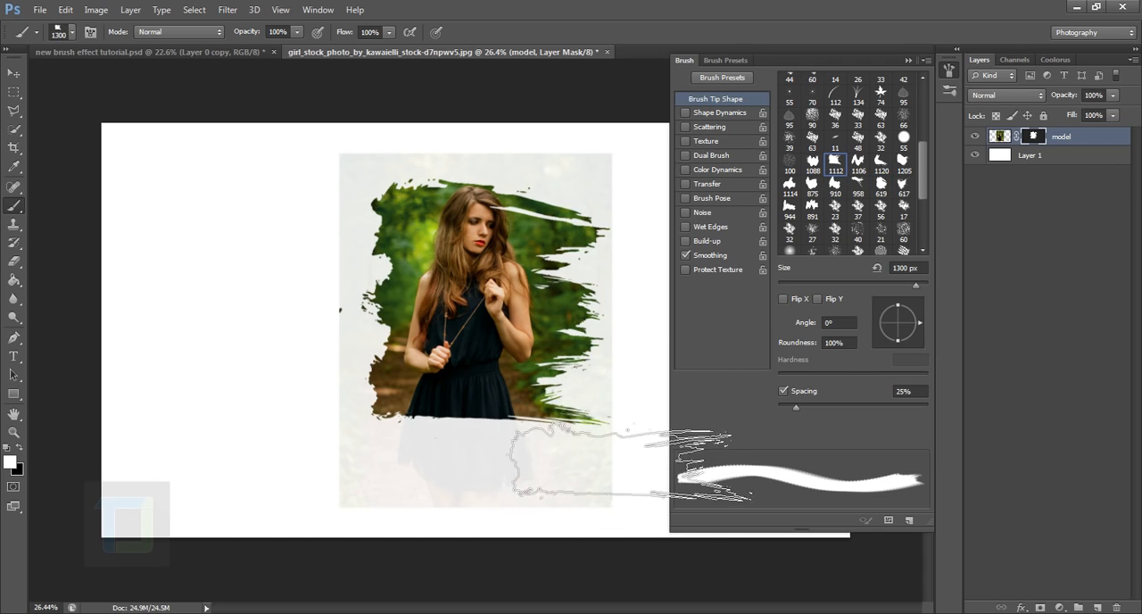
Stamp the 1112 brush tip at 1400 px over the skirt's hem and the area above the model's head
{"action": "left_click", "coordinate": [903, 166]}
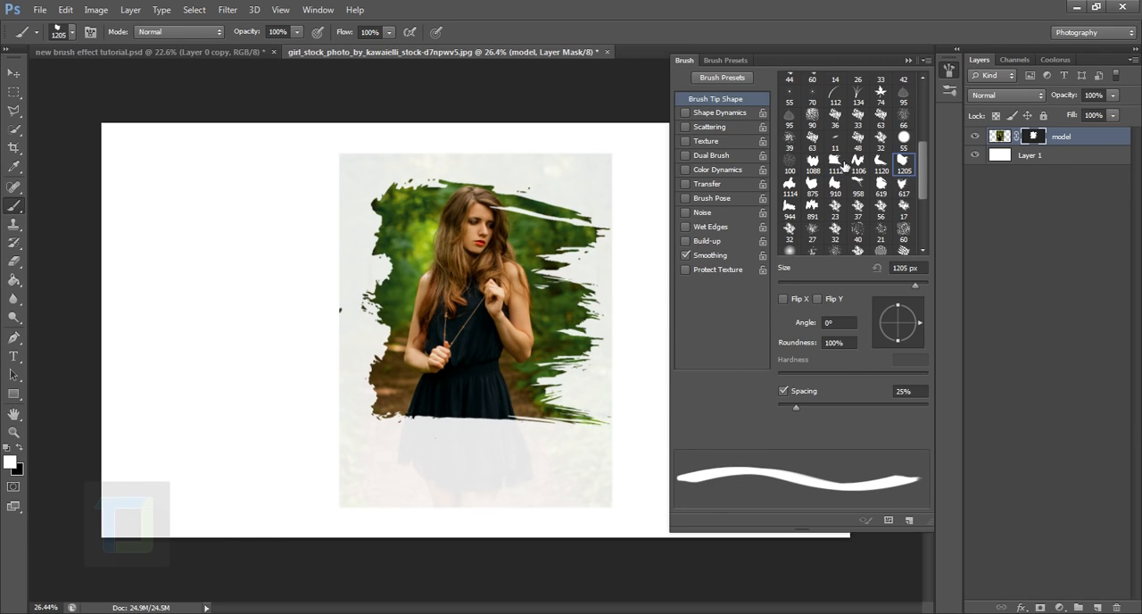
{"action": "left_click", "coordinate": [844, 165]}
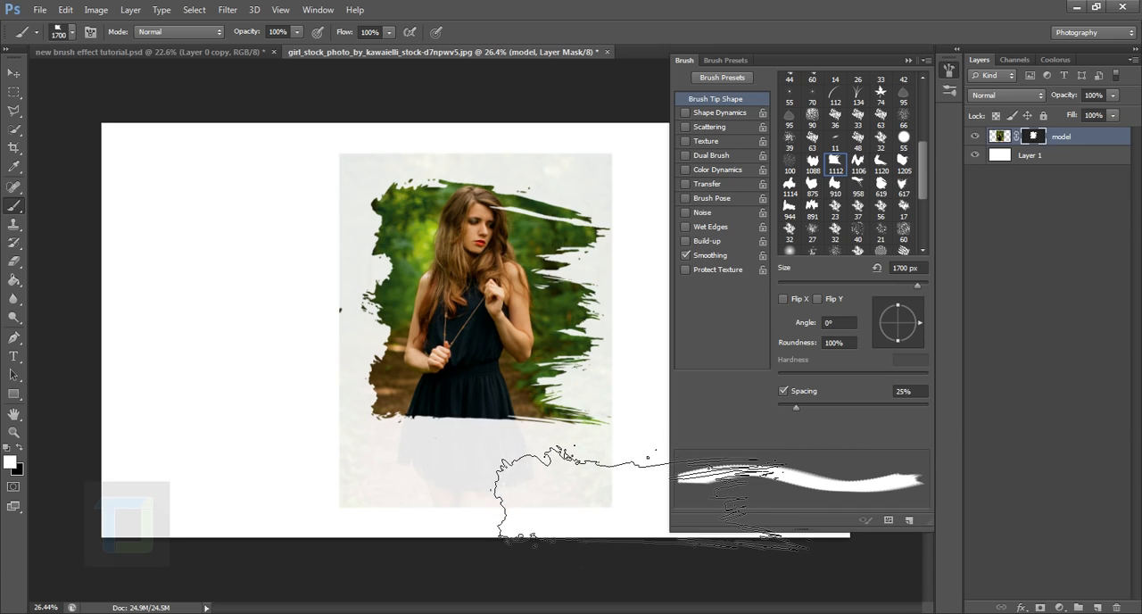
{"action": "key", "text": "bracketleft"}
{"action": "key", "text": "bracketleft"}
{"action": "key", "text": "bracketleft"}
{"action": "left_click", "coordinate": [623, 439]}
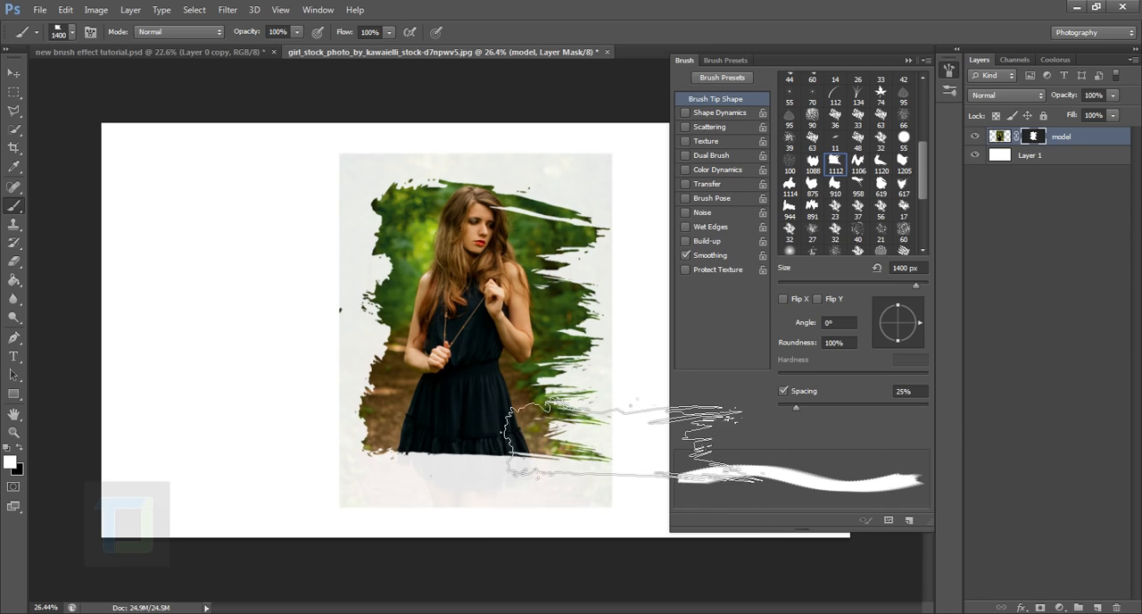
{"action": "left_click", "coordinate": [494, 192]}
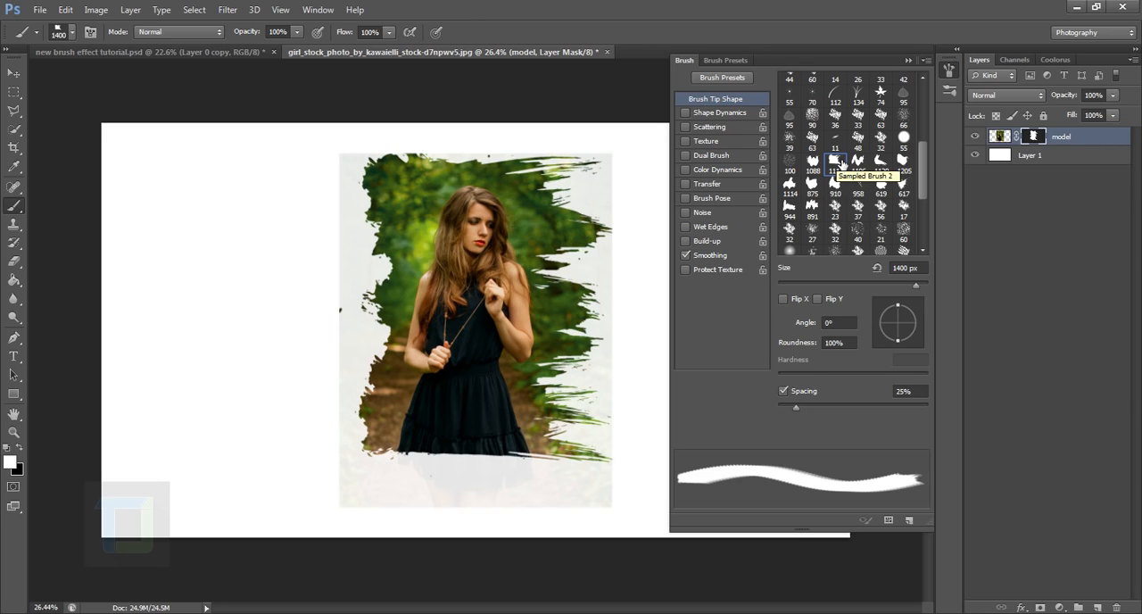
Restore the density of the model layer's mask to 100%
{"action": "double_click", "coordinate": [1033, 137]}
{"action": "left_click_drag", "start_coordinate": [890, 347], "coordinate": [956, 353]}
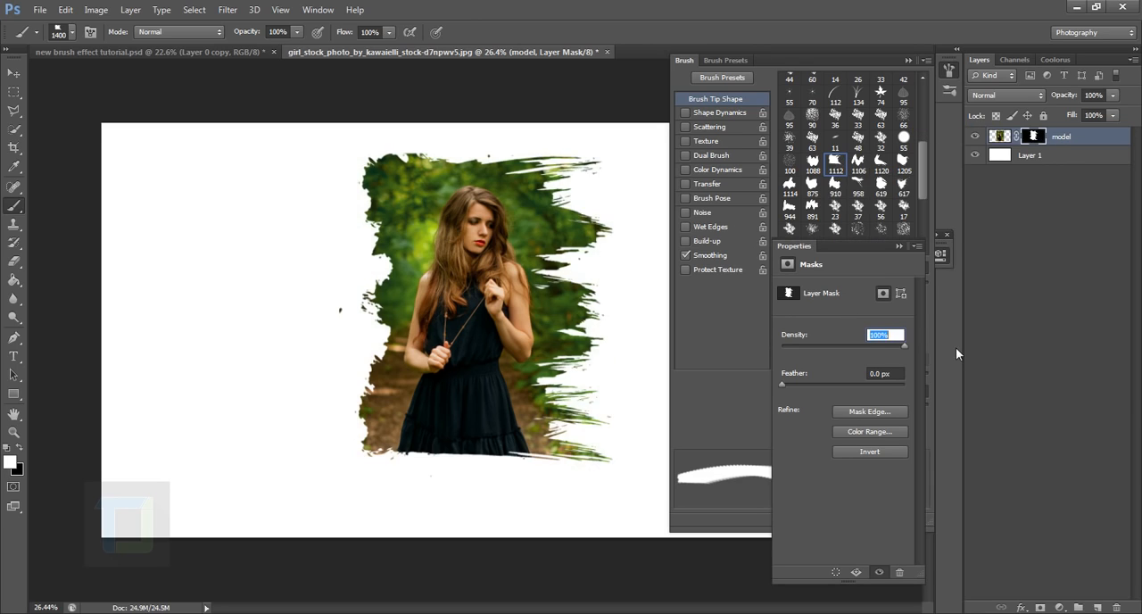
{"action": "left_click", "coordinate": [898, 246]}
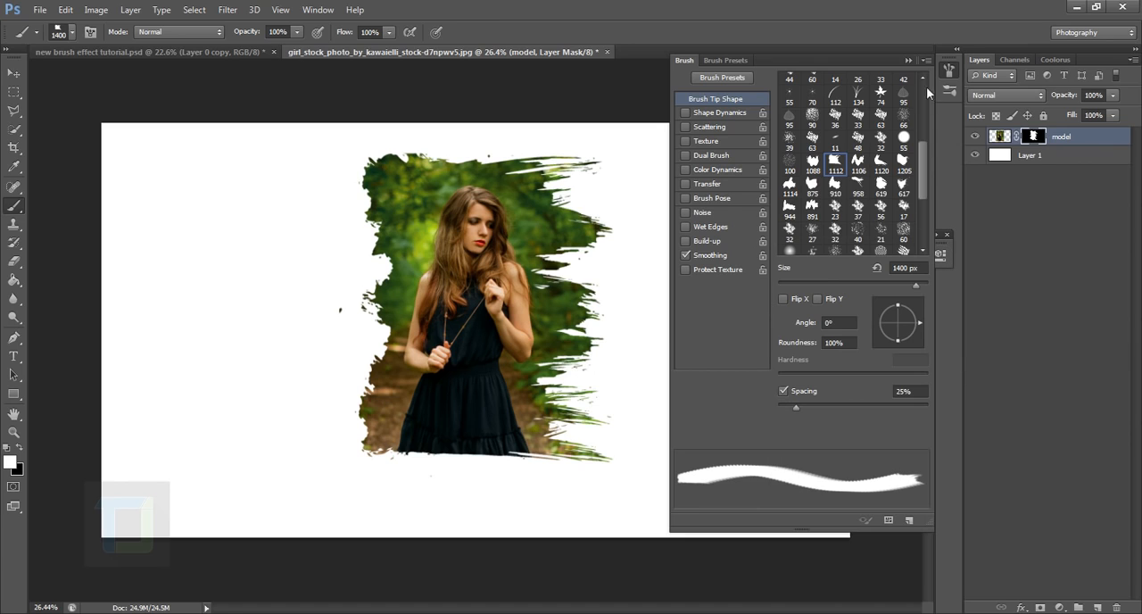
Make black the foreground color and hide the photo's upper-left edge on the mask with the 1400 px brush
{"action": "left_click", "coordinate": [14, 431]}
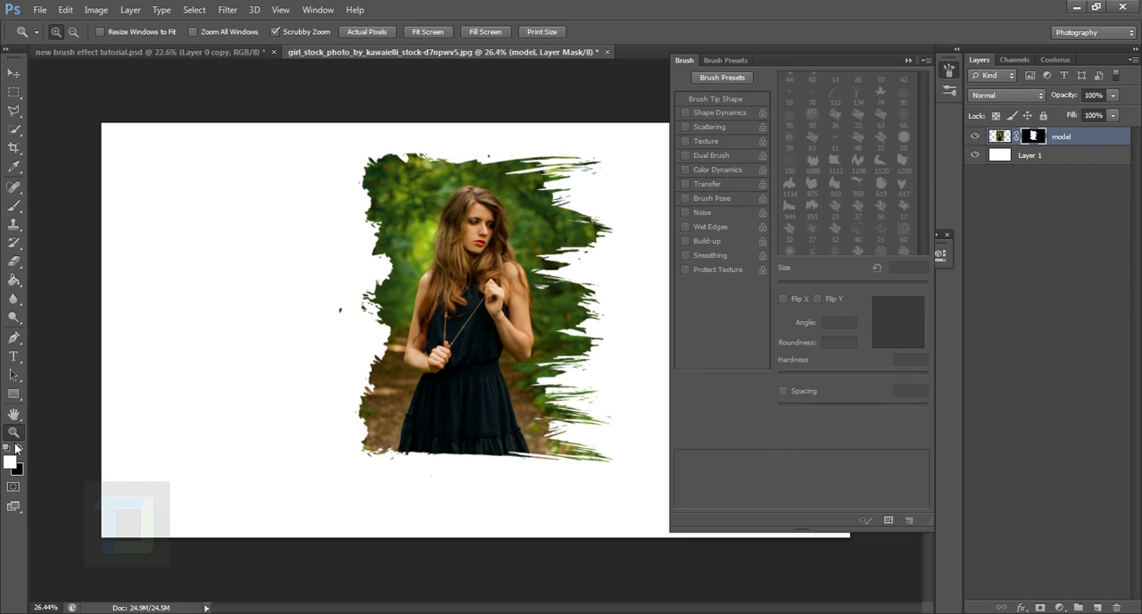
{"action": "left_click", "coordinate": [18, 447]}
{"action": "left_click", "coordinate": [13, 205]}
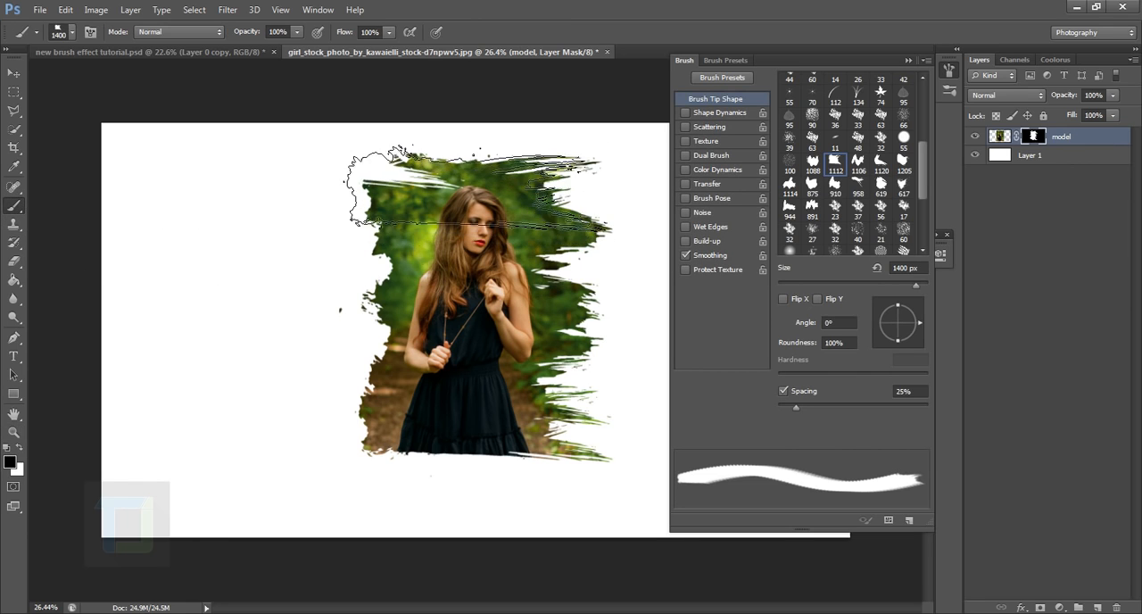
Hide part of the photo's left edge beside the waist with a black stamp of the 617 brush tip at 1000 px
{"action": "left_click", "coordinate": [904, 188]}
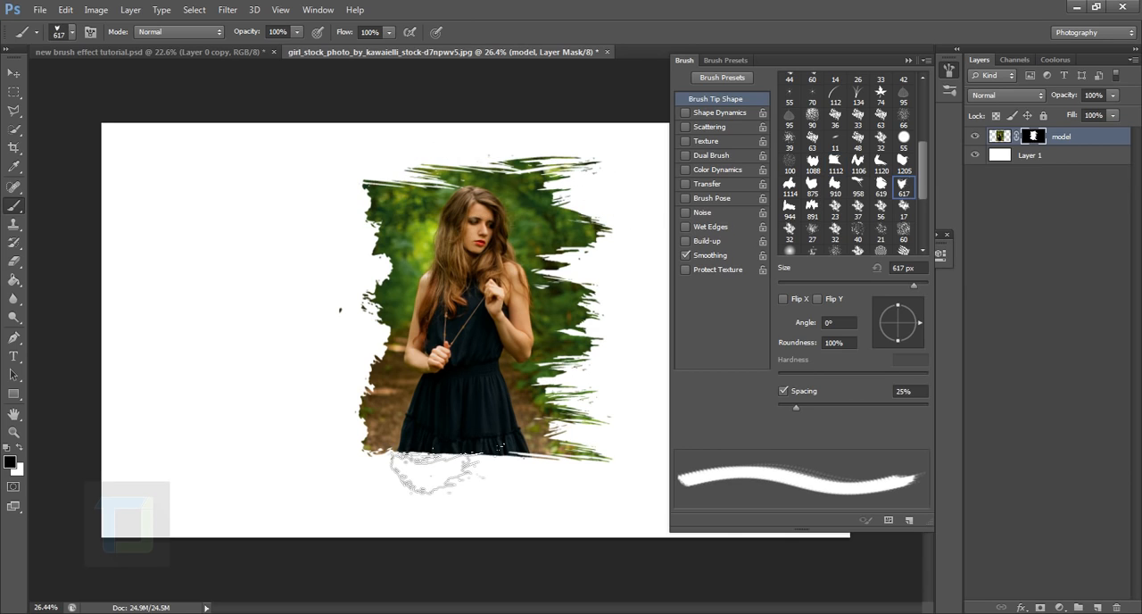
{"action": "key", "text": "bracketright"}
{"action": "key", "text": "bracketright"}
{"action": "key", "text": "bracketright"}
{"action": "key", "text": "bracketright"}
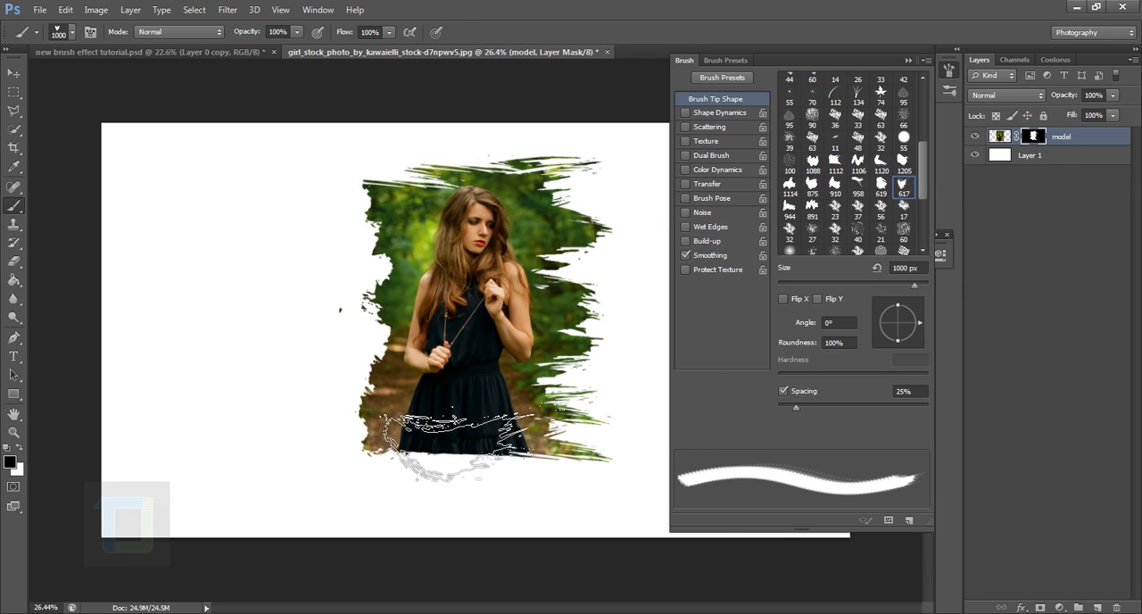
{"action": "left_click", "coordinate": [457, 443]}
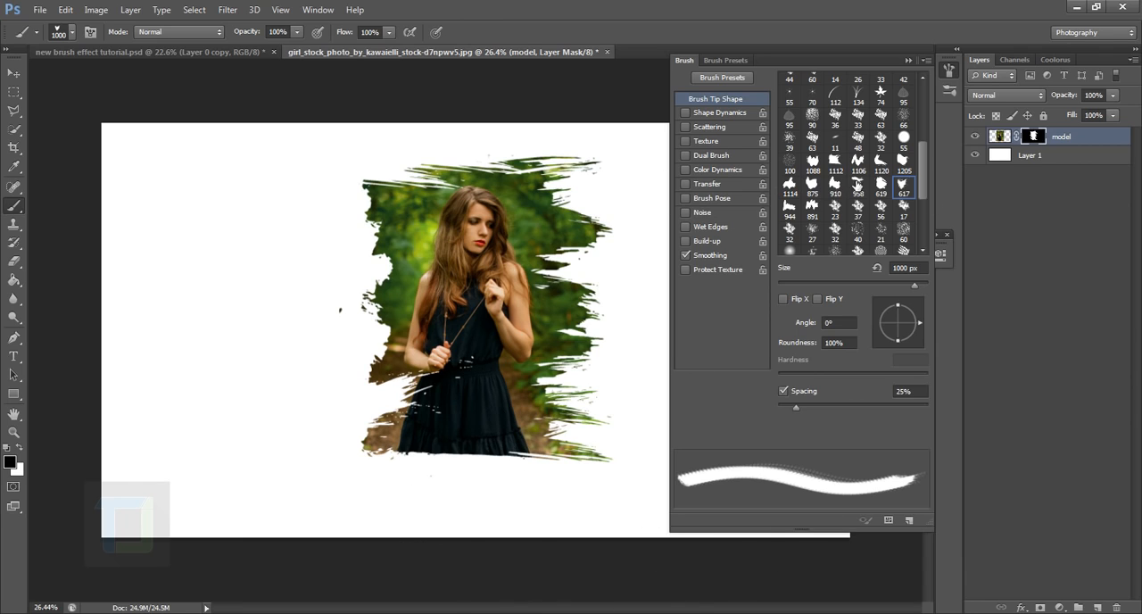
Hide part of the photo's right edge beside the head using the 619 brush tip at 619 px
{"action": "left_click", "coordinate": [886, 185]}
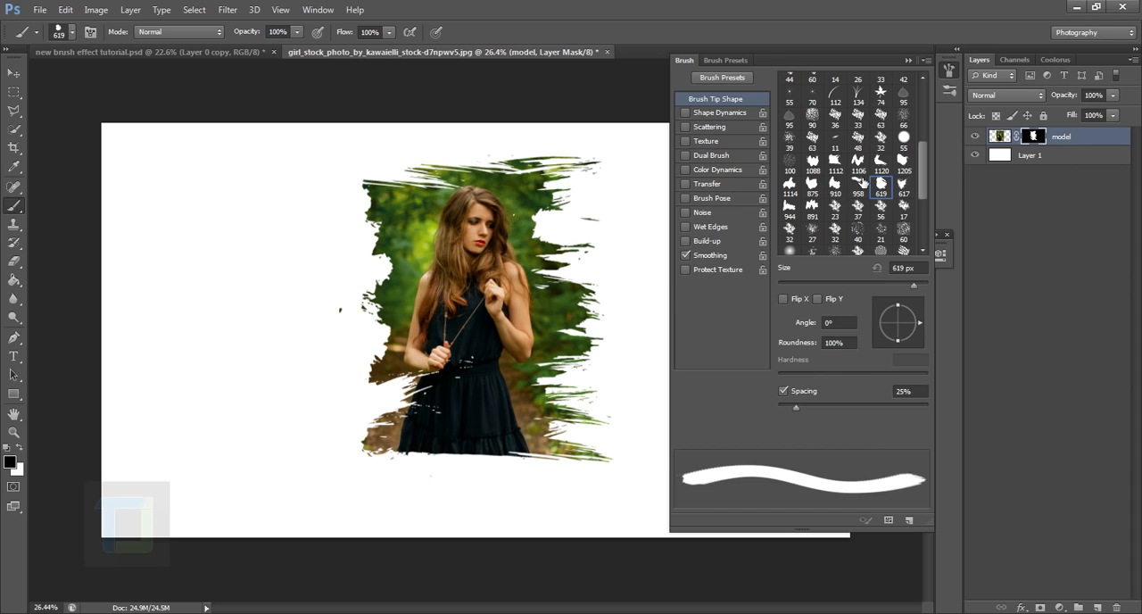
Break up the photo's top edge and lower-right corner on the mask with black stamps of the 958 brush tip
{"action": "left_click", "coordinate": [858, 161]}
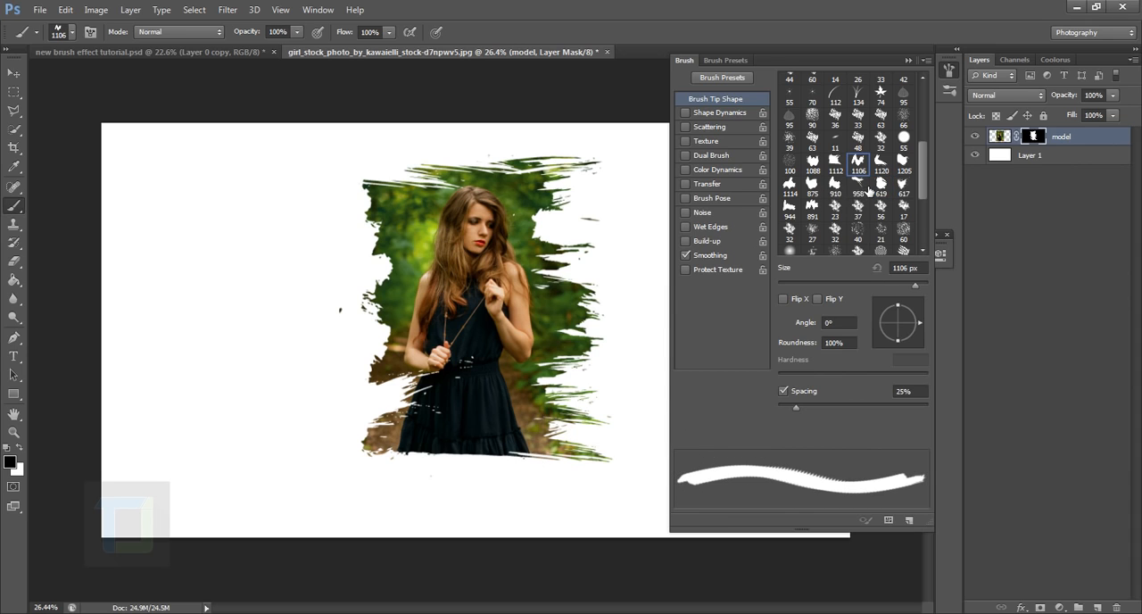
{"action": "left_click", "coordinate": [862, 186]}
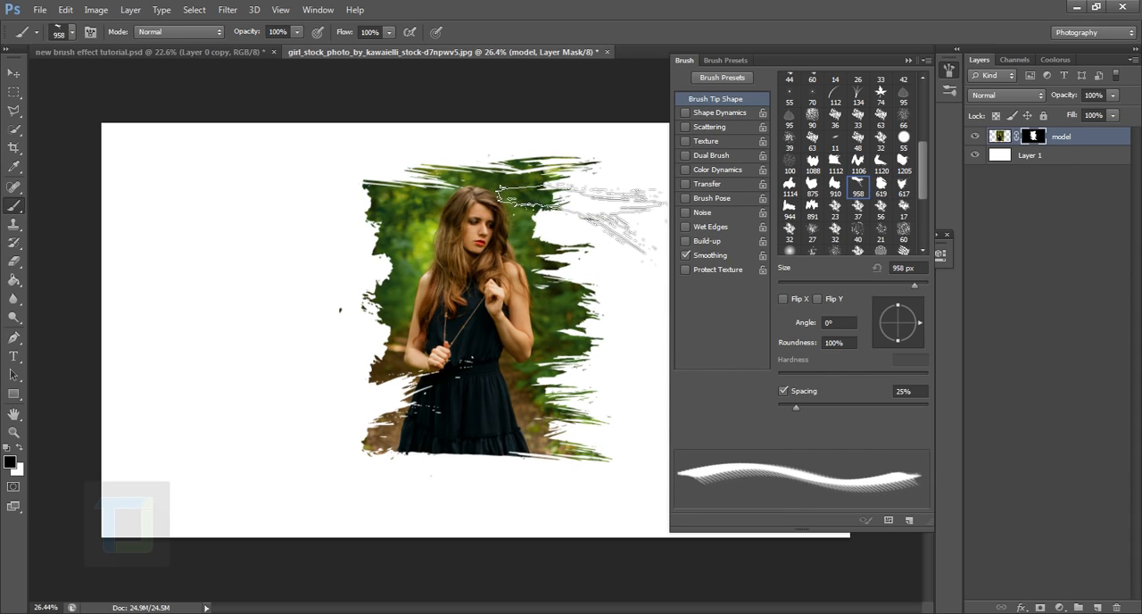
{"action": "left_click", "coordinate": [499, 205]}
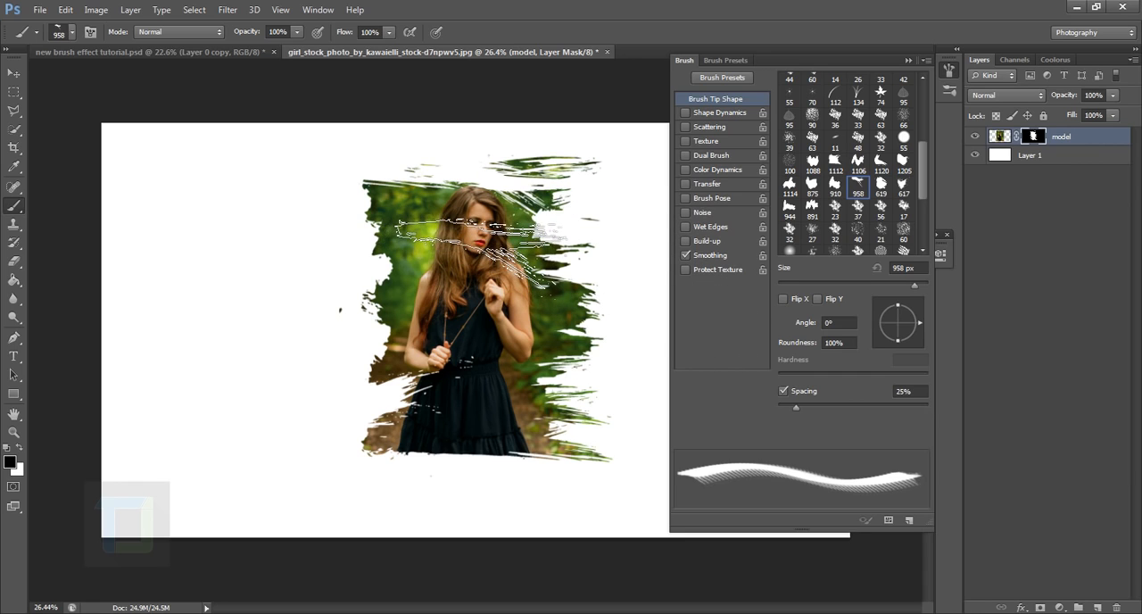
{"action": "left_click", "coordinate": [446, 214]}
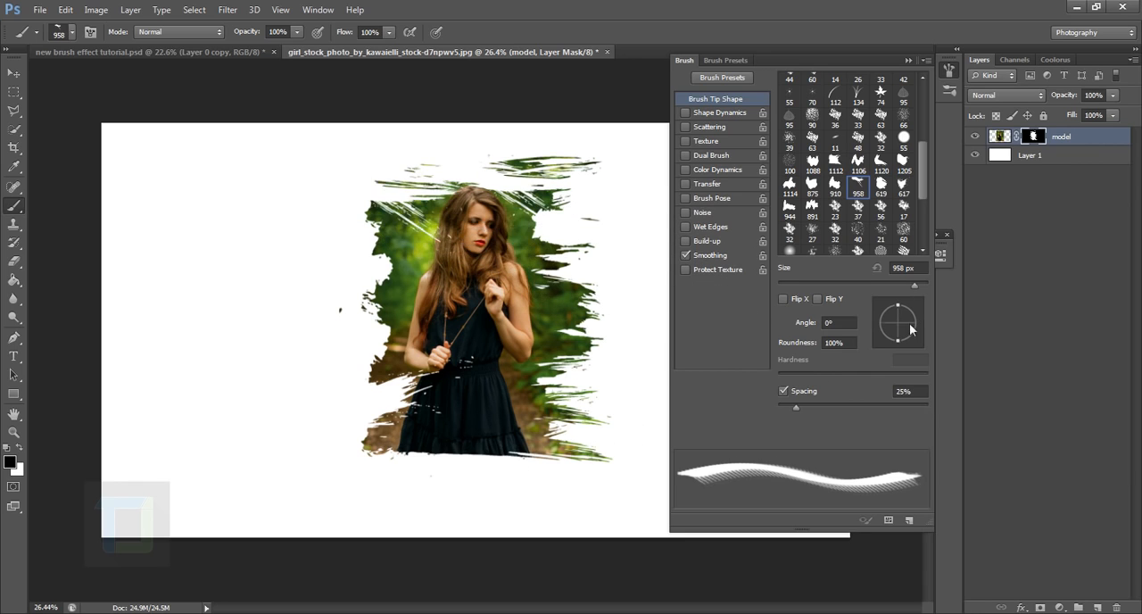
{"action": "left_click_drag", "start_coordinate": [909, 323], "coordinate": [911, 308]}
{"action": "left_click", "coordinate": [579, 468]}
Roughen the photo's lower edge on the mask with black stamps of the 617 brush tip at 1400 px, rotated to -175°
{"action": "left_click", "coordinate": [903, 186]}
{"action": "left_click", "coordinate": [878, 333]}
{"action": "left_click", "coordinate": [877, 325]}
{"action": "key", "text": "bracketright"}
{"action": "key", "text": "bracketright"}
{"action": "key", "text": "bracketright"}
{"action": "key", "text": "bracketright"}
{"action": "key", "text": "bracketright"}
{"action": "key", "text": "bracketright"}
{"action": "key", "text": "bracketright"}
{"action": "key", "text": "bracketright"}
{"action": "left_click", "coordinate": [477, 500]}
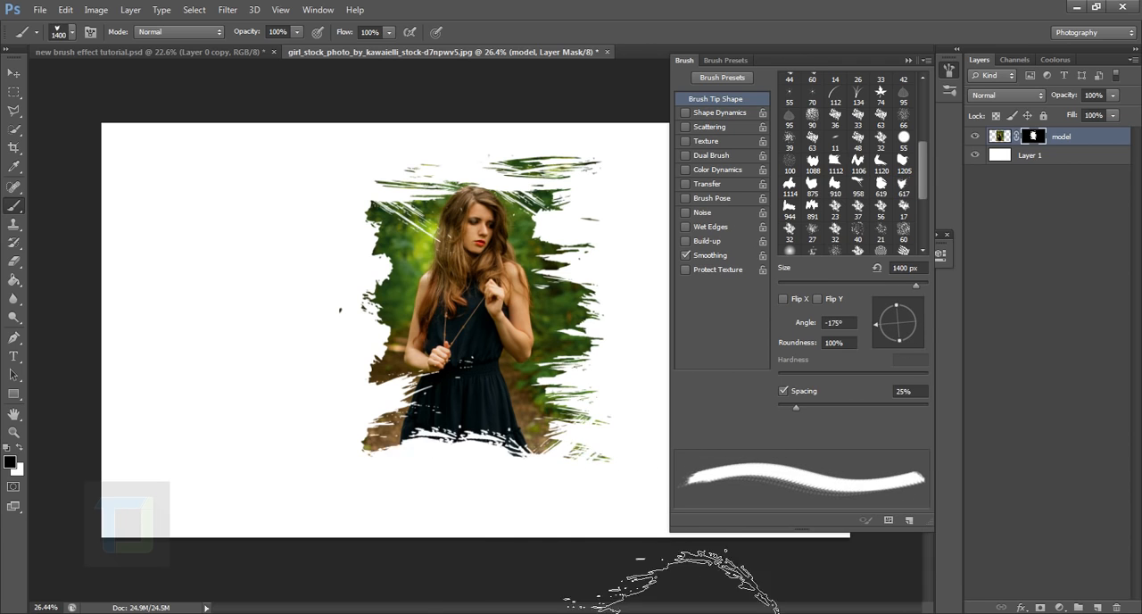
{"action": "left_click", "coordinate": [417, 498]}
{"action": "left_click", "coordinate": [880, 185]}
{"action": "key", "text": "bracketright"}
{"action": "key", "text": "bracketright"}
{"action": "key", "text": "bracketright"}
{"action": "key", "text": "bracketright"}
{"action": "key", "text": "bracketright"}
{"action": "key", "text": "bracketright"}
{"action": "left_click", "coordinate": [533, 450]}
{"action": "key", "text": "ctrl+z"}
{"action": "key", "text": "x"}
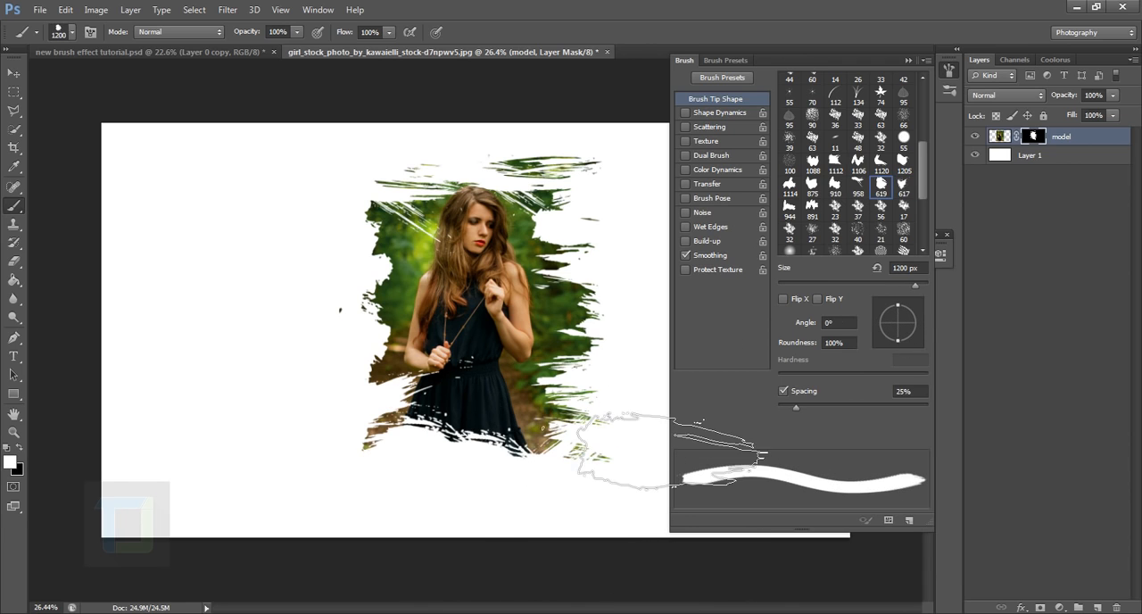
{"action": "key", "text": "x"}
Reshape the photo's left edge beside the head on the mask, revealing streaks in white with a rotated 958 brush tip
{"action": "scroll", "coordinate": [515, 205], "scroll_direction": "up", "scroll_amount": 2}
{"action": "left_click", "coordinate": [399, 235]}
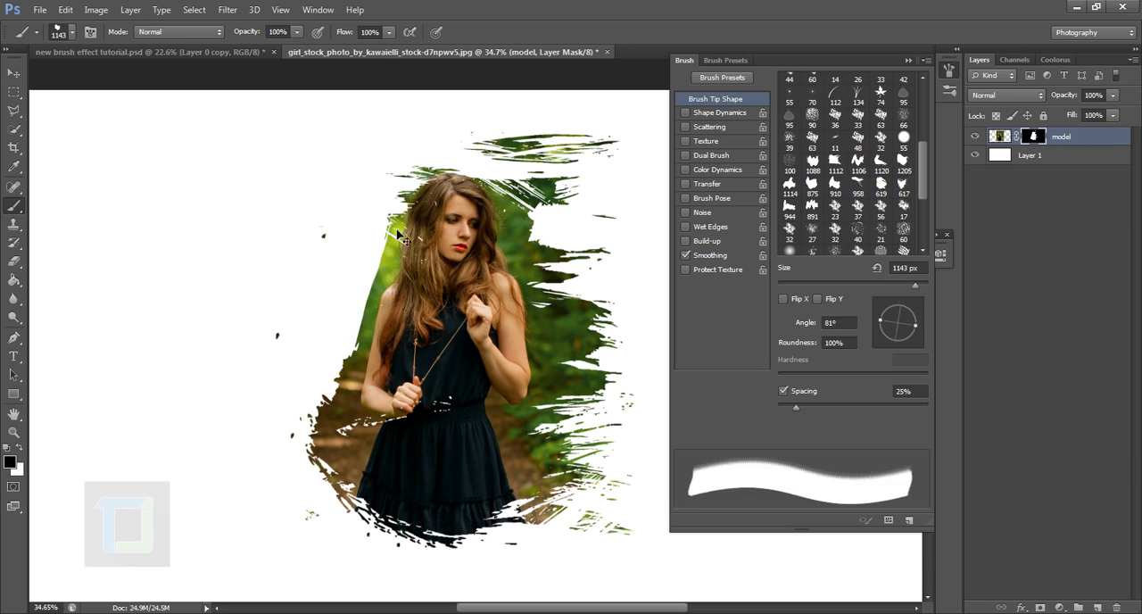
{"action": "left_click", "coordinate": [858, 185]}
{"action": "left_click", "coordinate": [878, 330]}
{"action": "key", "text": "x"}
{"action": "left_click", "coordinate": [348, 263]}
Trim the photo's right and left edges close to the model with black stamps of the 1143 px brush at 88°
{"action": "key", "text": "x"}
{"action": "left_click", "coordinate": [898, 301]}
{"action": "left_click", "coordinate": [625, 419]}
{"action": "left_click", "coordinate": [598, 267]}
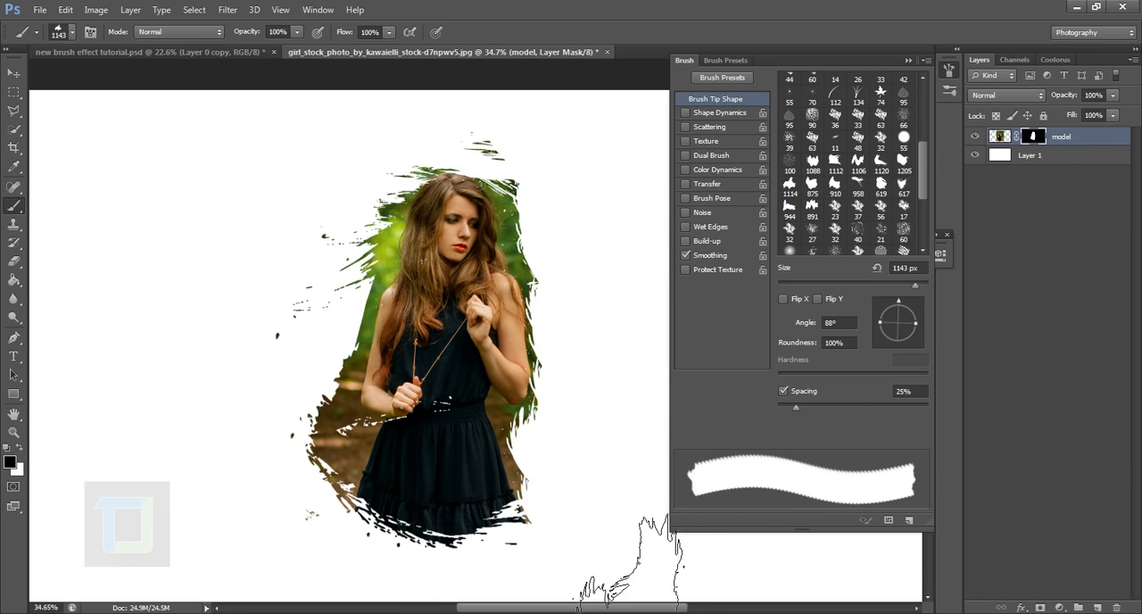
{"action": "left_click", "coordinate": [317, 428]}
{"action": "left_click", "coordinate": [357, 268]}
Reveal paint streaks to the right of the head and shoulder with white stamps of the 958 brush tip
{"action": "left_click", "coordinate": [858, 186]}
{"action": "left_click", "coordinate": [571, 232]}
{"action": "key", "text": "x"}
{"action": "left_click", "coordinate": [564, 254]}
{"action": "left_click", "coordinate": [553, 272]}
Reveal more of the photo beside the model's left-hand shoulder on the mask with a rotated 617 brush tip in white
{"action": "left_click", "coordinate": [881, 164]}
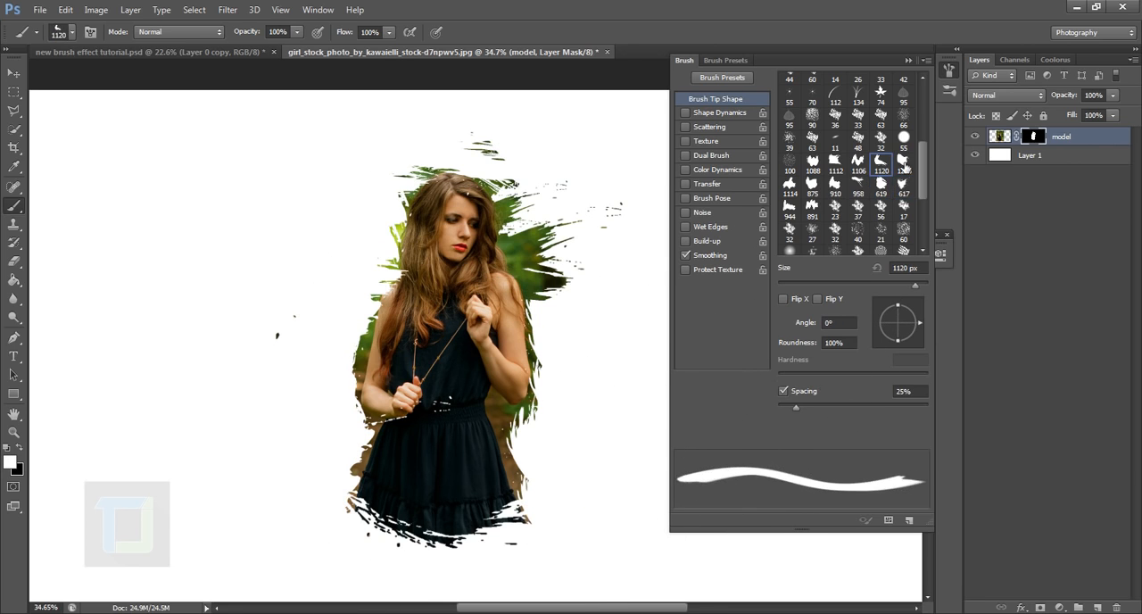
{"action": "left_click", "coordinate": [903, 186]}
{"action": "left_click", "coordinate": [891, 340]}
{"action": "left_click", "coordinate": [379, 286]}
Add scattered flecks left of the model on the mask with a white stamp of the 617 brush tip at 1100 px
{"action": "left_click", "coordinate": [790, 187]}
{"action": "left_click", "coordinate": [903, 187]}
{"action": "left_click", "coordinate": [879, 321]}
{"action": "key", "text": "bracketright"}
{"action": "key", "text": "bracketright"}
{"action": "key", "text": "bracketright"}
{"action": "key", "text": "bracketright"}
{"action": "key", "text": "bracketright"}
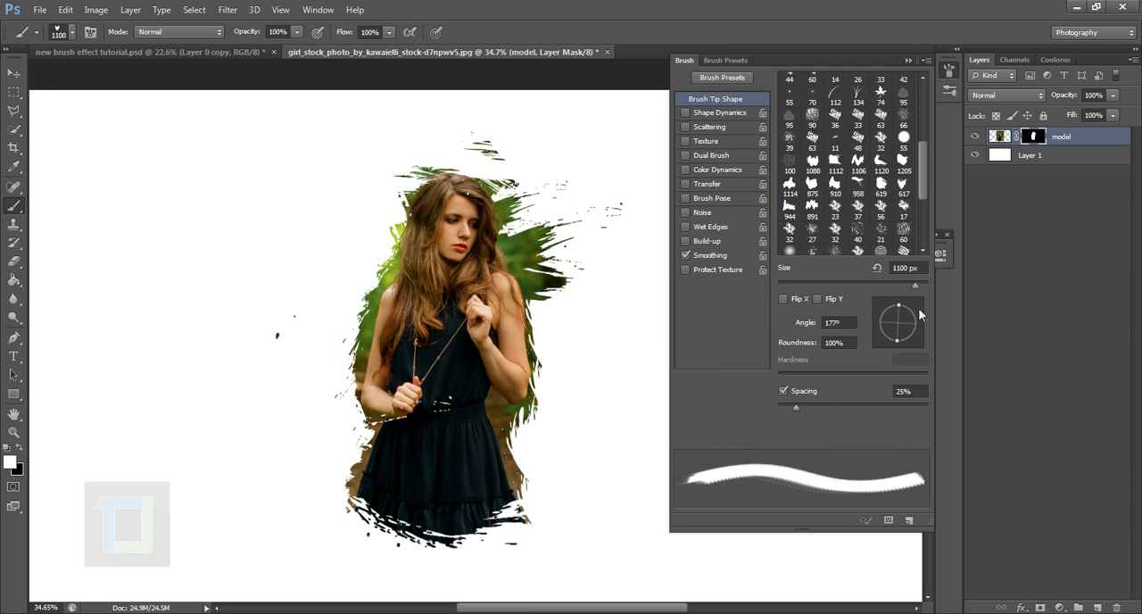
{"action": "left_click", "coordinate": [921, 321]}
{"action": "left_click", "coordinate": [342, 305]}
{"action": "scroll", "coordinate": [580, 170], "scroll_direction": "down", "scroll_amount": 1}
Reveal streaks to the right of the waist with a white stamp of the 1205 brush tip at 800 px
{"action": "left_click", "coordinate": [903, 164]}
{"action": "key", "text": "bracketleft"}
{"action": "key", "text": "bracketleft"}
{"action": "key", "text": "bracketleft"}
{"action": "key", "text": "bracketleft"}
{"action": "key", "text": "bracketleft"}
{"action": "left_click", "coordinate": [569, 387]}
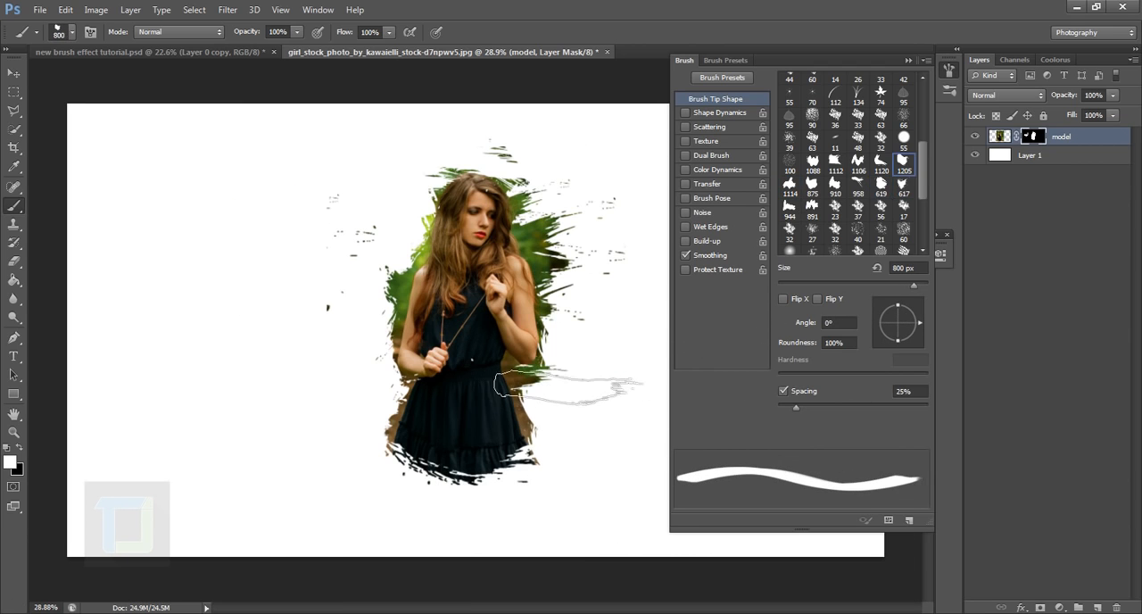
Reveal faint streaks along the skirt's lower-left side on the mask in white with the 617 brush tip at 1000 px
{"action": "left_click", "coordinate": [902, 186]}
{"action": "left_click", "coordinate": [878, 332]}
{"action": "left_click", "coordinate": [584, 308]}
{"action": "left_click", "coordinate": [908, 60]}
{"action": "scroll", "coordinate": [500, 313], "scroll_direction": "up", "scroll_amount": 1}
{"action": "key", "text": "ctrl+z"}
{"action": "left_click", "coordinate": [379, 406]}
{"action": "scroll", "coordinate": [826, 361], "scroll_direction": "down", "scroll_amount": 1}
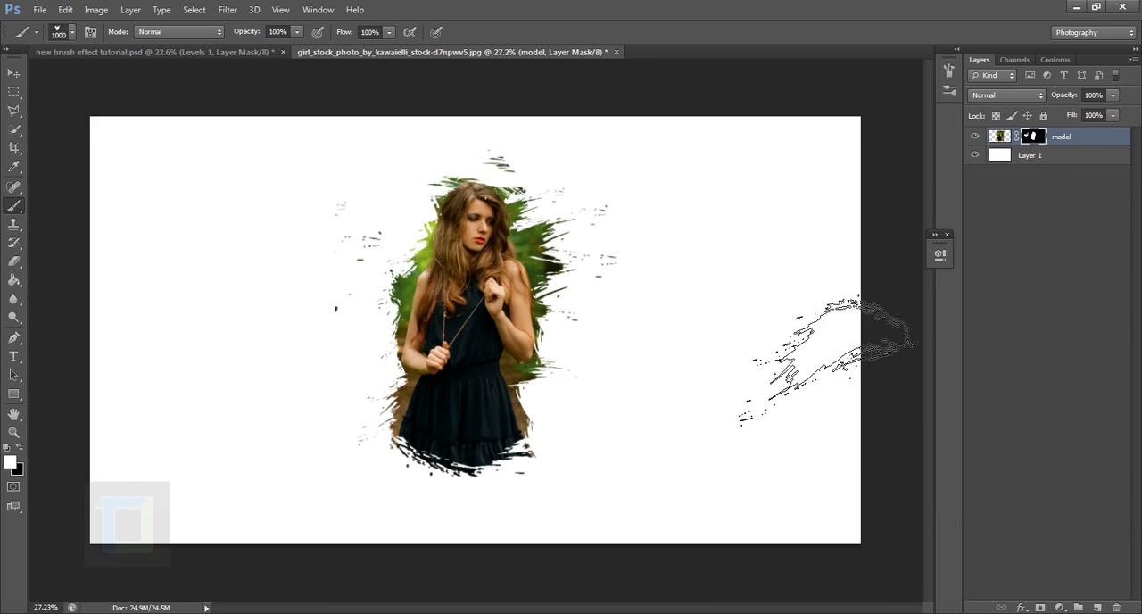
{"action": "scroll", "coordinate": [860, 378], "scroll_direction": "up", "scroll_amount": 2}
{"action": "scroll", "coordinate": [860, 378], "scroll_direction": "down", "scroll_amount": 2}
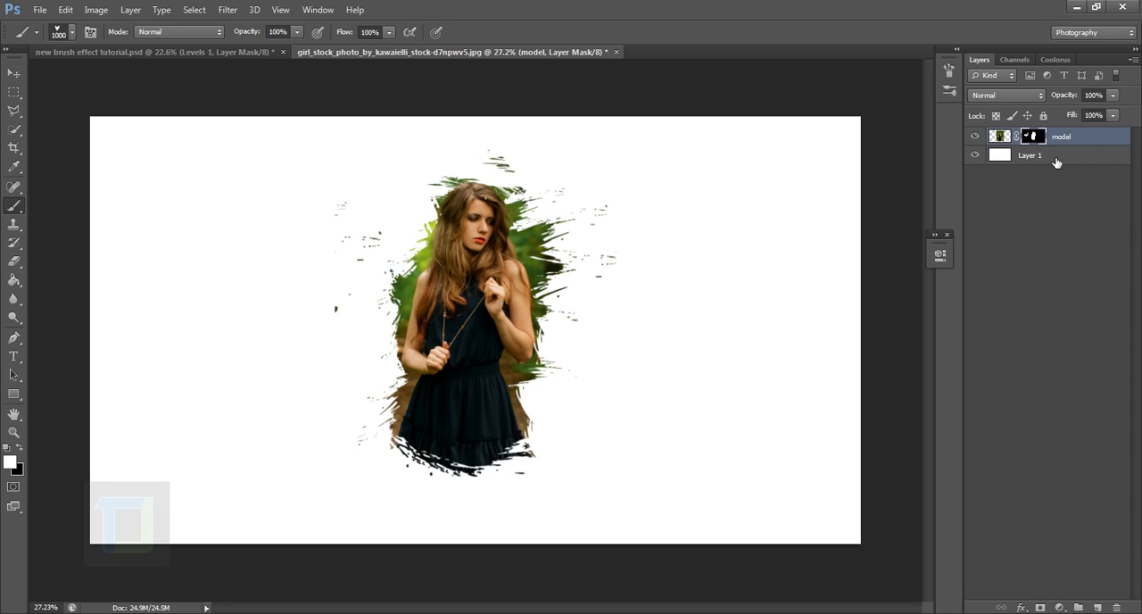
Add a solid color fill layer above the model in dark navy #00021a
{"action": "left_click", "coordinate": [1059, 608]}
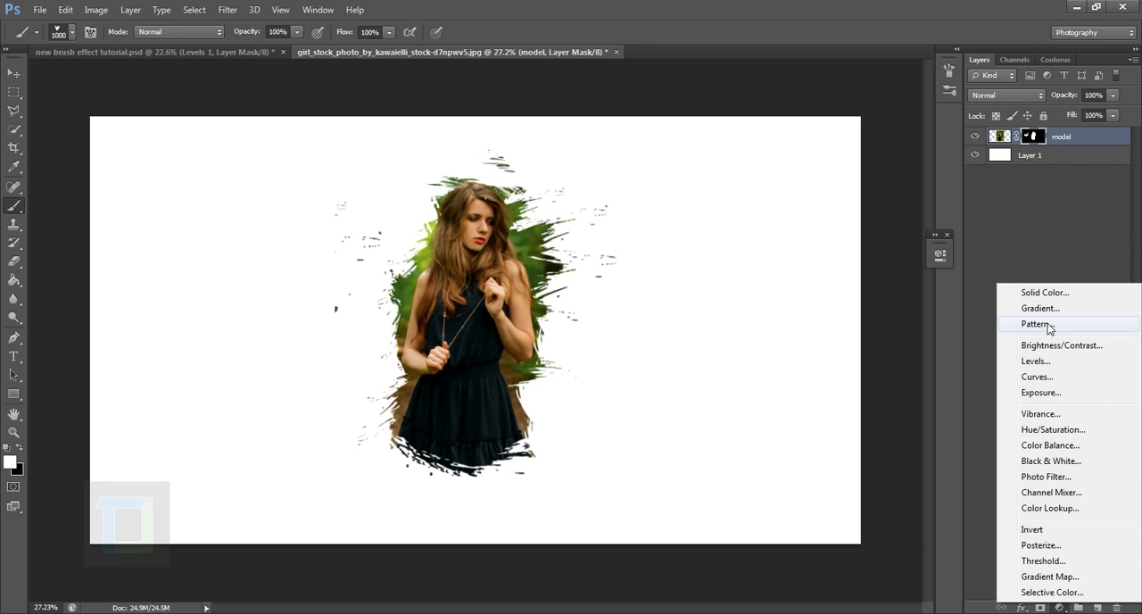
{"action": "left_click", "coordinate": [1066, 294]}
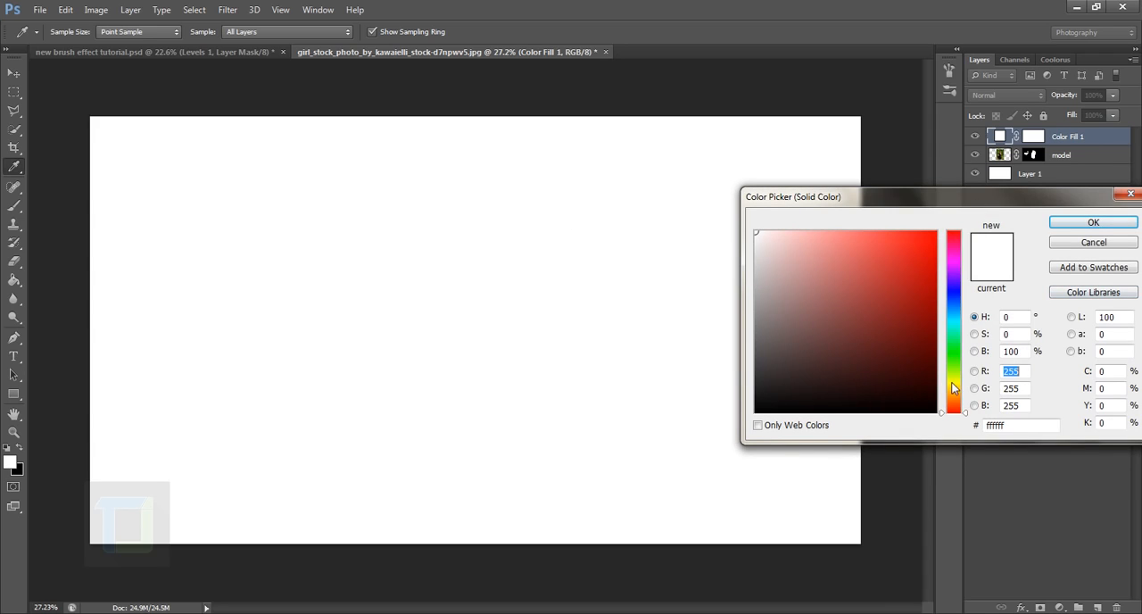
{"action": "left_click_drag", "start_coordinate": [951, 278], "coordinate": [955, 295]}
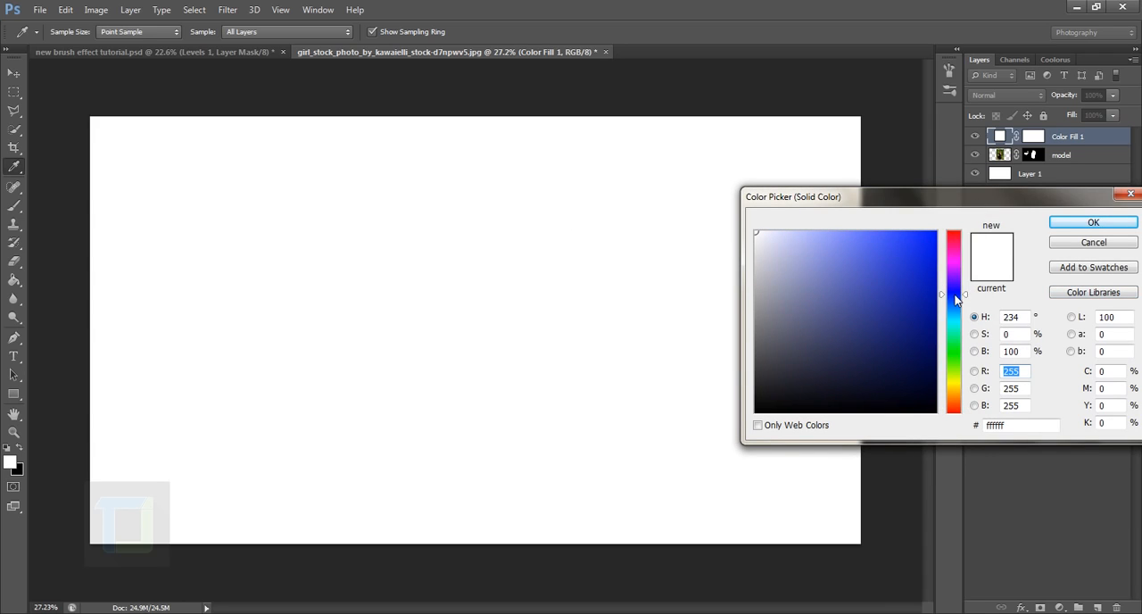
{"action": "left_click", "coordinate": [936, 387]}
{"action": "left_click_drag", "start_coordinate": [937, 390], "coordinate": [942, 398]}
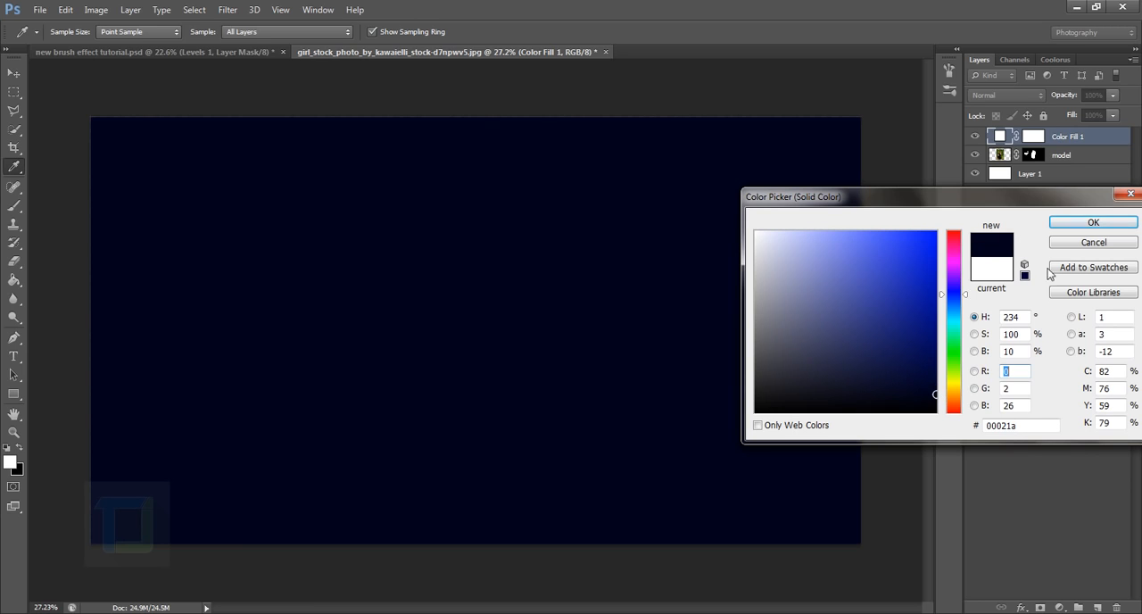
{"action": "left_click", "coordinate": [1090, 223]}
{"action": "key", "text": "b"}
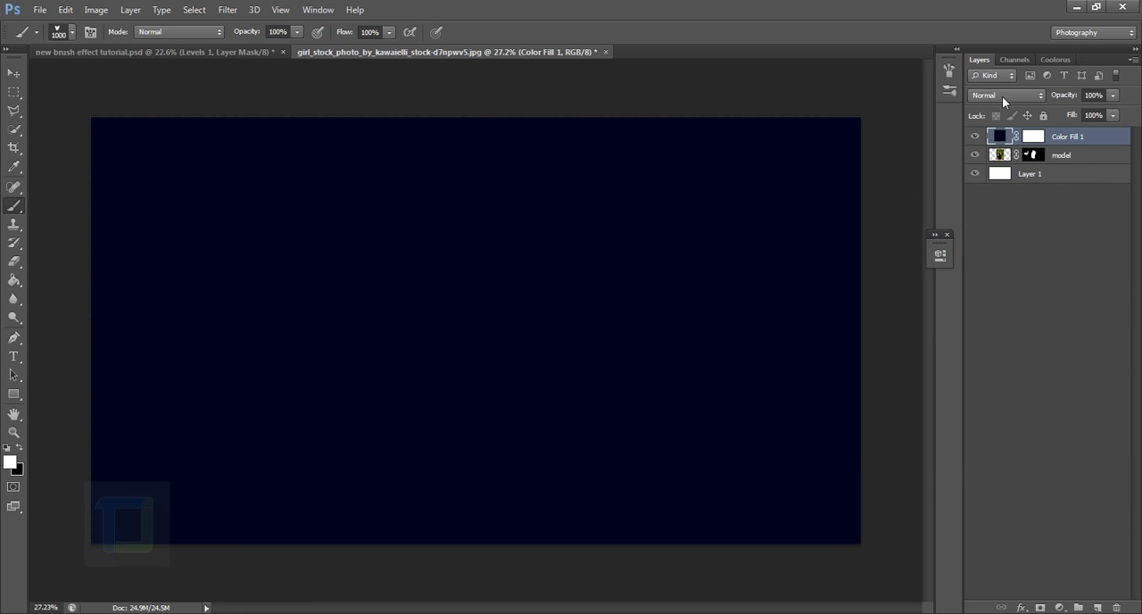
Set the color fill layer's blend mode to Exclusion and slightly brighten its dark blue for a cream tint
{"action": "left_click", "coordinate": [1004, 96]}
{"action": "left_click", "coordinate": [1008, 387]}
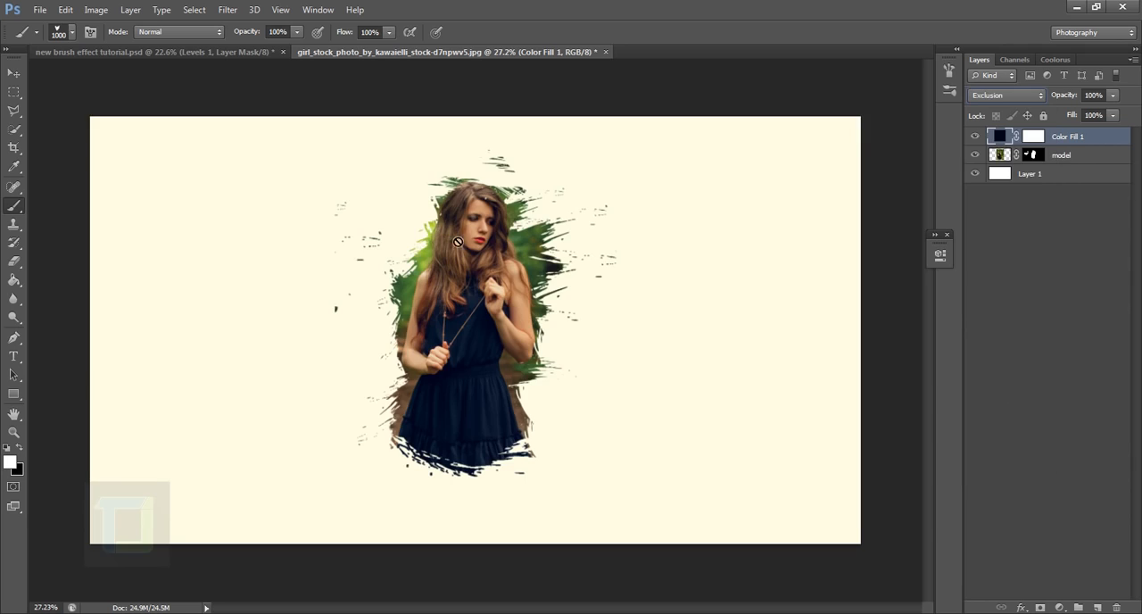
{"action": "left_click", "coordinate": [981, 137]}
{"action": "double_click", "coordinate": [1002, 136]}
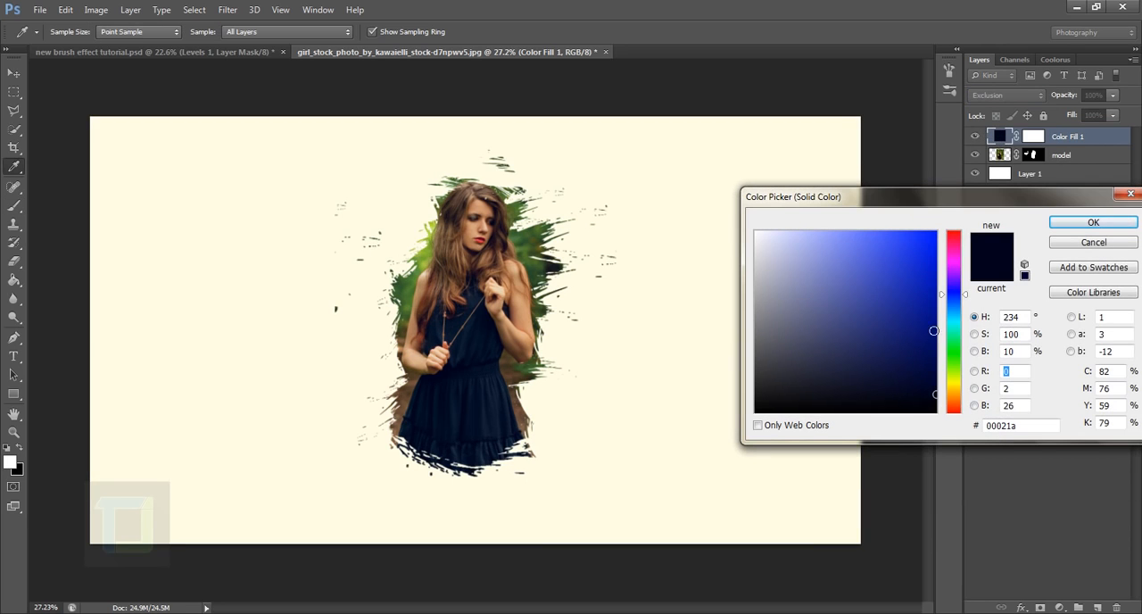
{"action": "mouse_move", "coordinate": [939, 392]}
{"action": "left_mouse_down"}
{"action": "mouse_move", "coordinate": [940, 379]}
{"action": "mouse_move", "coordinate": [940, 390]}
{"action": "left_mouse_up"}
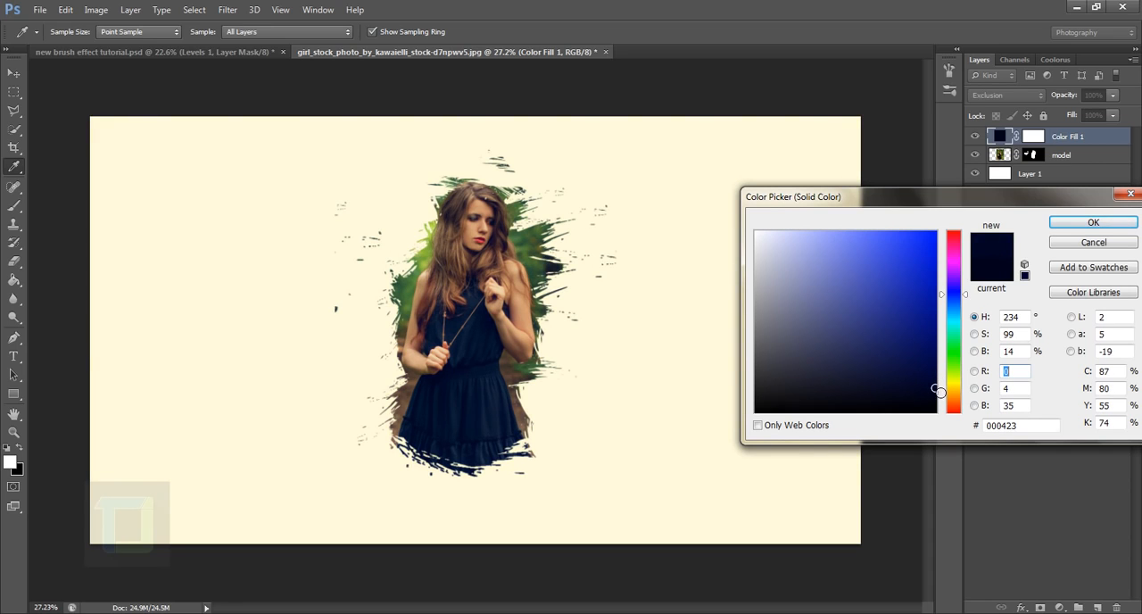
{"action": "left_click", "coordinate": [1076, 227]}
{"action": "key", "text": "b"}
{"action": "scroll", "coordinate": [483, 284], "scroll_direction": "up", "scroll_amount": 1}
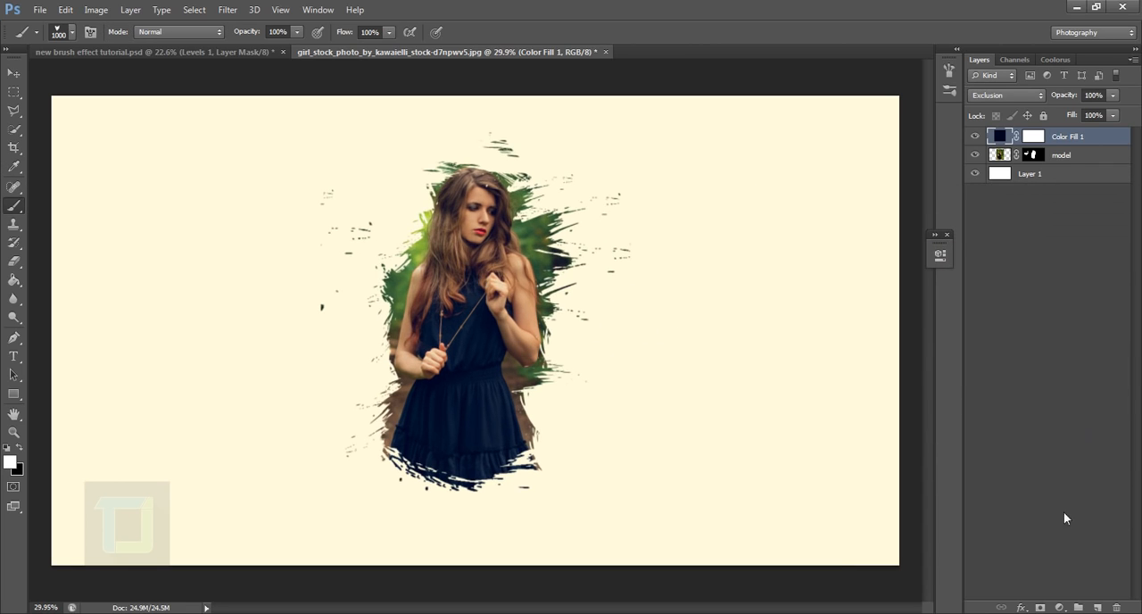
Add a Levels adjustment layer with midtones at 1.51 and white input at 240
{"action": "left_click", "coordinate": [1059, 606]}
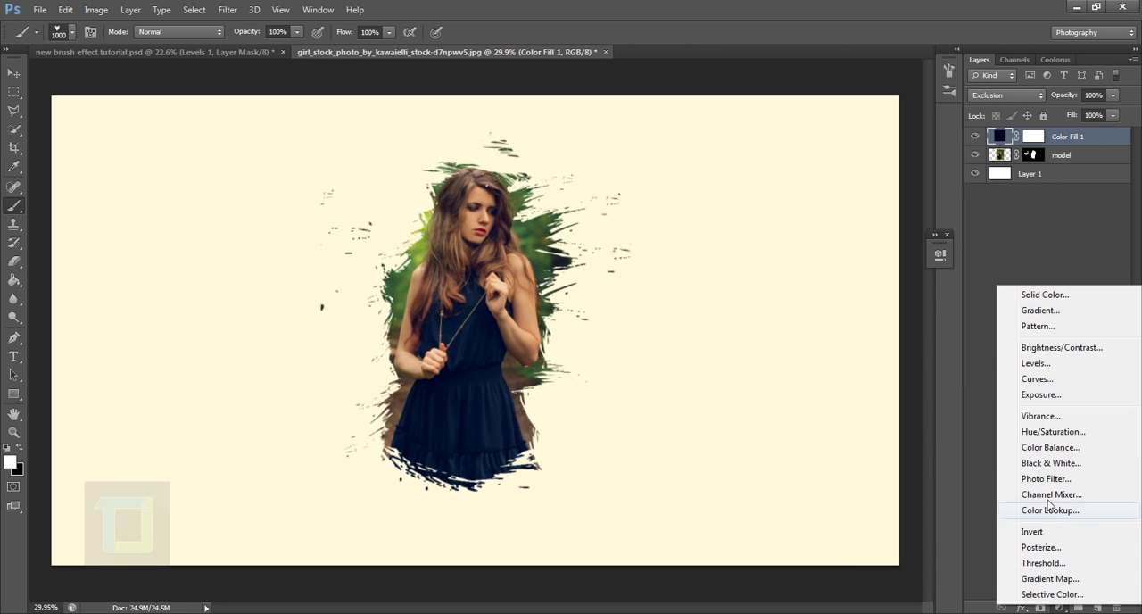
{"action": "left_click", "coordinate": [1037, 363]}
{"action": "left_click_drag", "start_coordinate": [853, 395], "coordinate": [904, 394]}
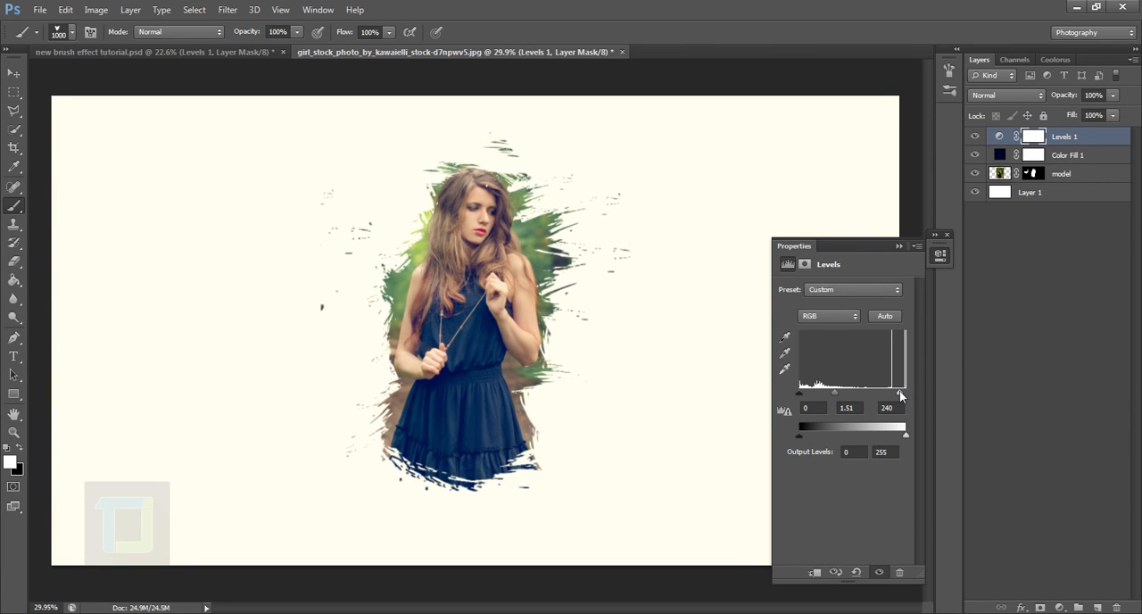
{"action": "left_click", "coordinate": [899, 245]}
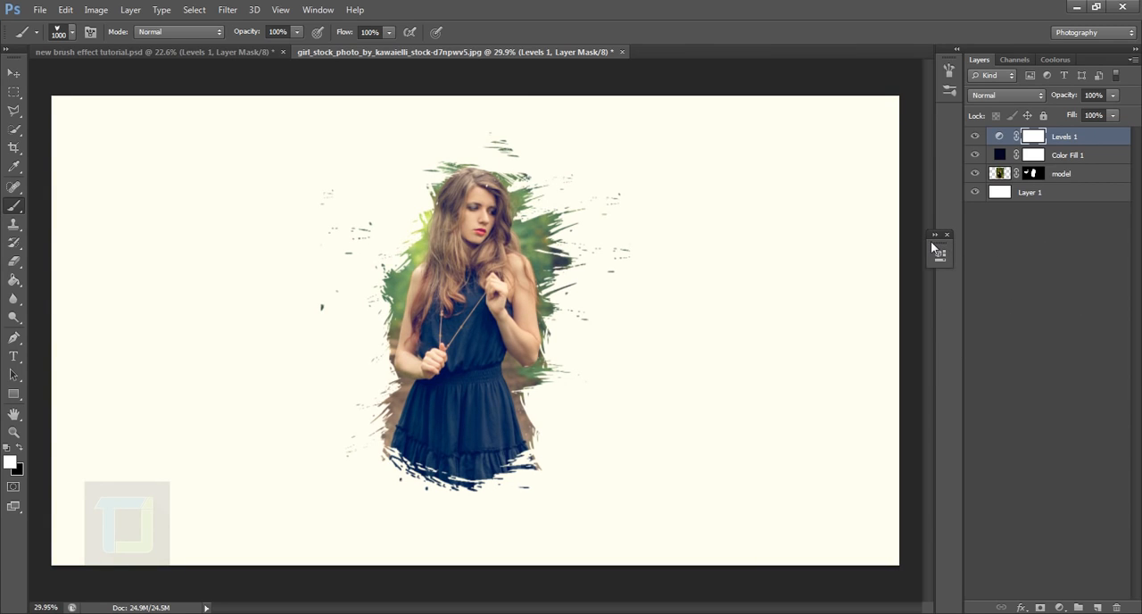
{"action": "left_click", "coordinate": [946, 235]}
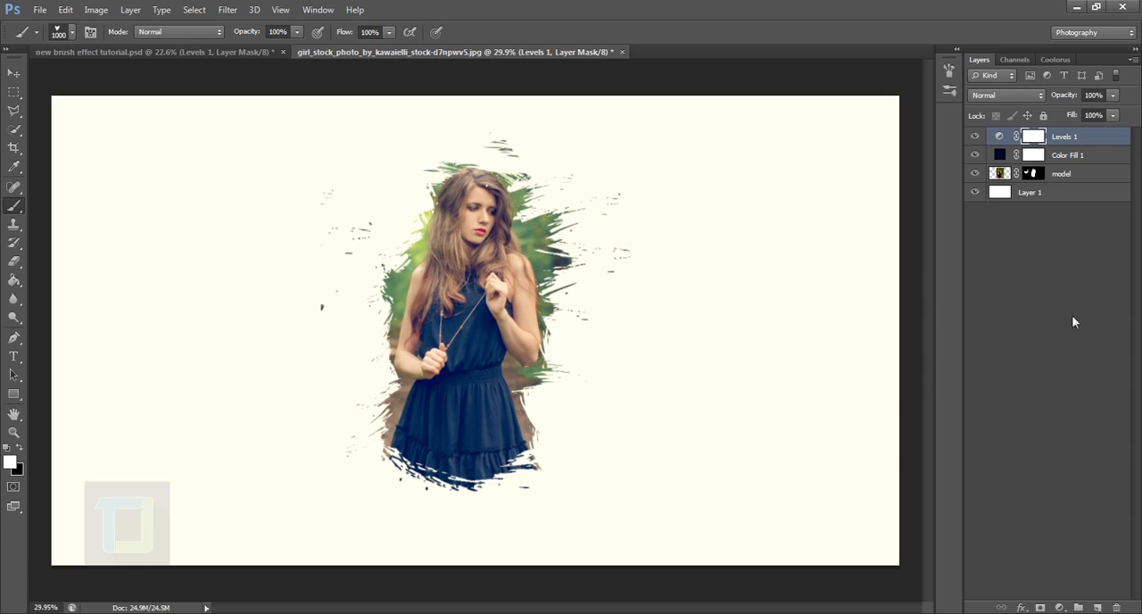
Create an empty layer on top of the stack and choose the soft round brush at 1000 px with 0% hardness
{"action": "left_click", "coordinate": [1098, 608]}
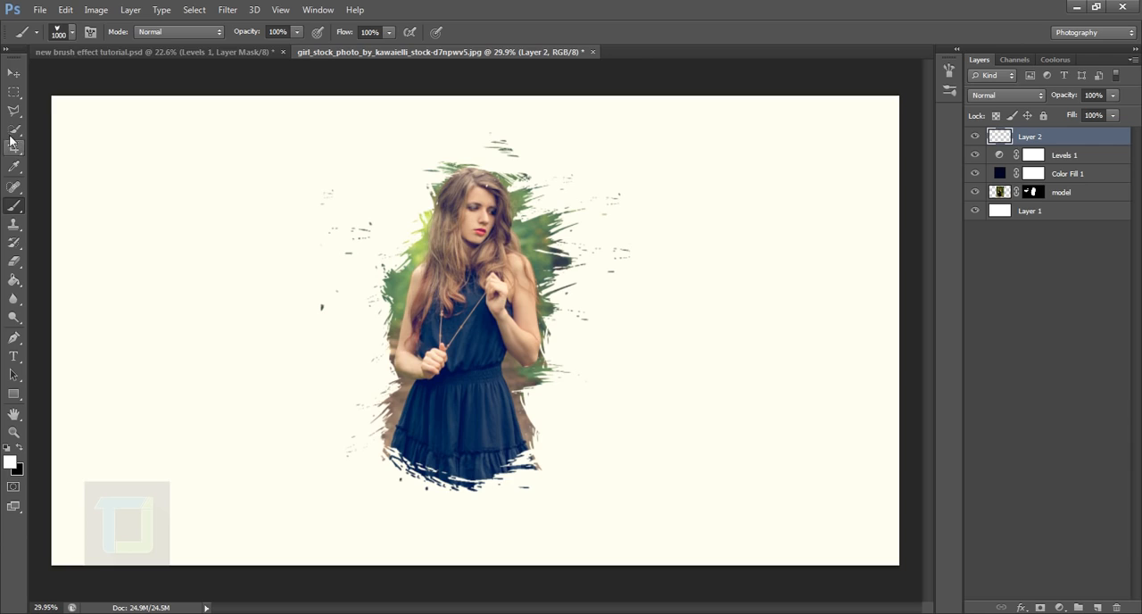
{"action": "left_click", "coordinate": [71, 32]}
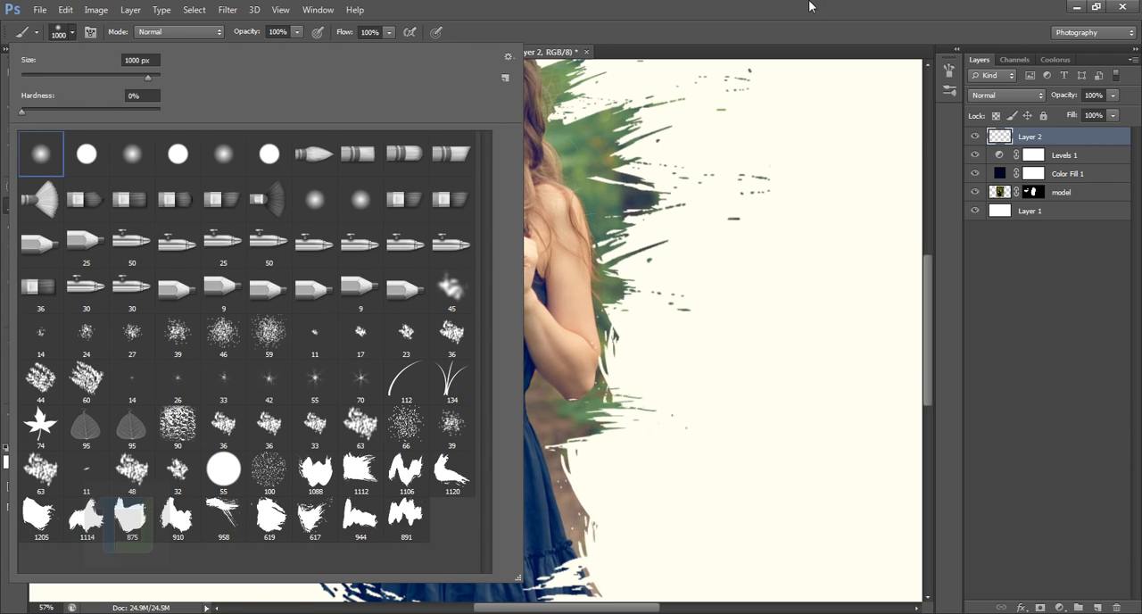
{"action": "left_click", "coordinate": [811, 6]}
{"action": "scroll", "coordinate": [633, 339], "scroll_direction": "down", "scroll_amount": 6}
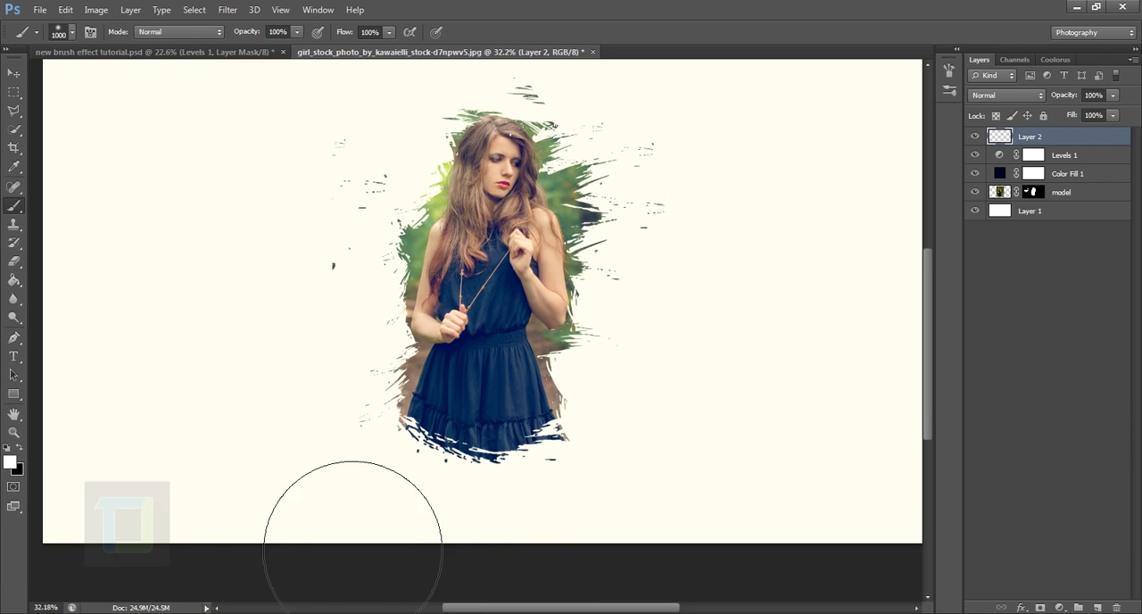
Set the foreground color to purple #660677 and paint a soft spot over the skirt's lower-right edge
{"action": "left_click", "coordinate": [13, 461]}
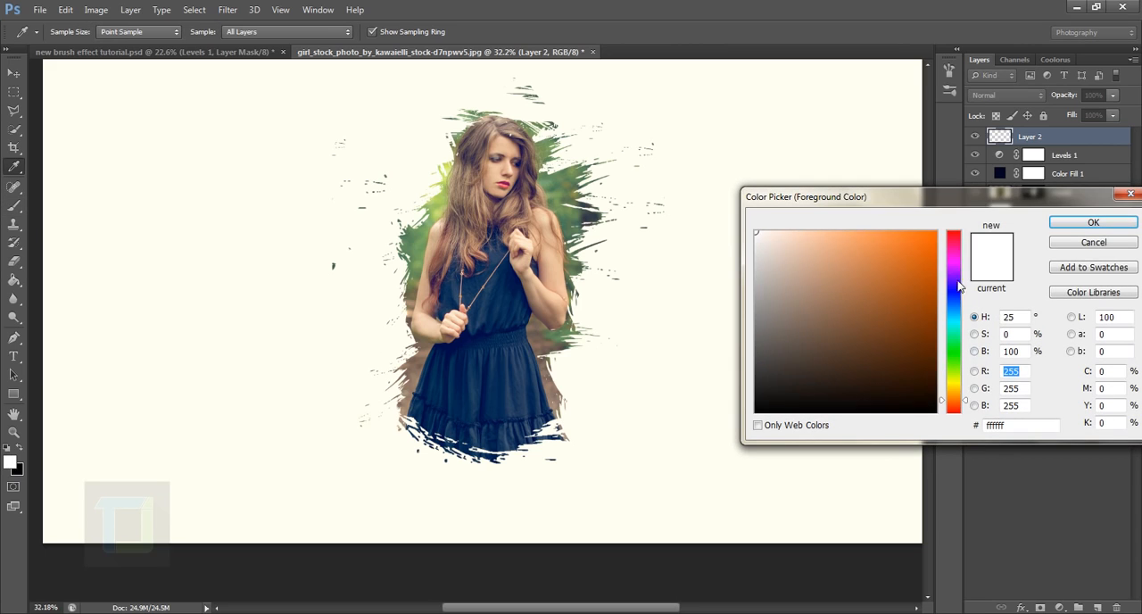
{"action": "mouse_move", "coordinate": [959, 285]}
{"action": "left_mouse_down"}
{"action": "mouse_move", "coordinate": [961, 253]}
{"action": "mouse_move", "coordinate": [957, 265]}
{"action": "left_mouse_up"}
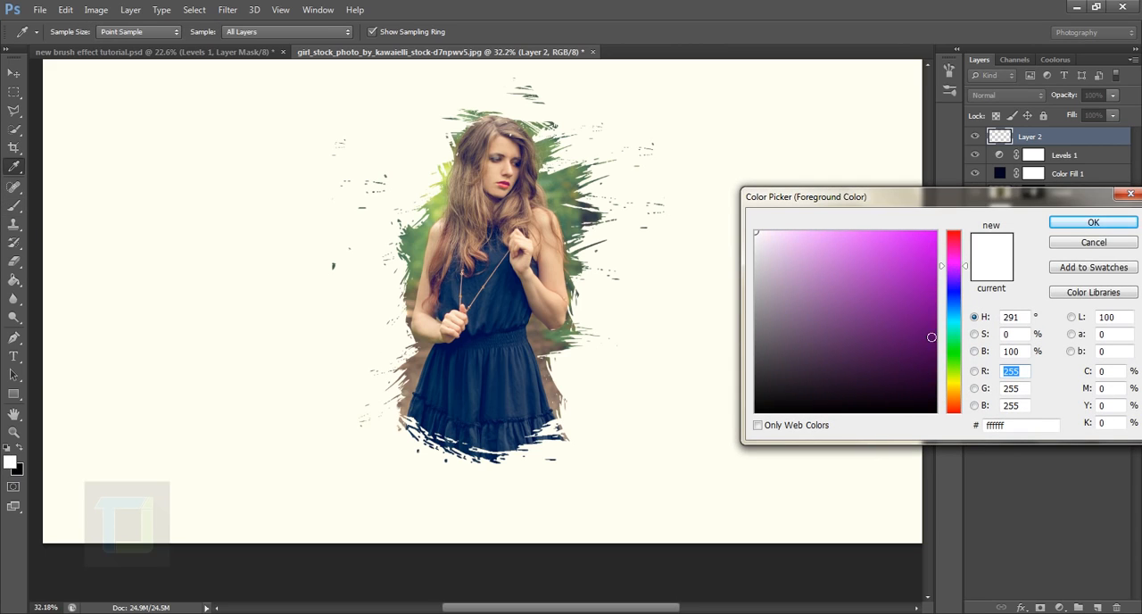
{"action": "left_click_drag", "start_coordinate": [932, 338], "coordinate": [927, 329]}
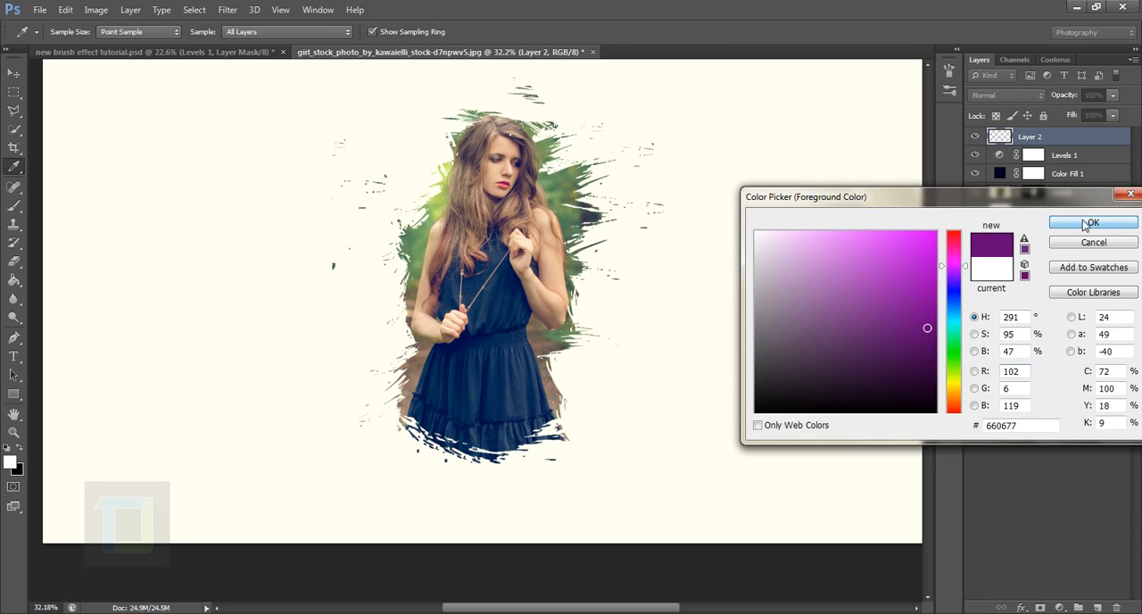
{"action": "left_click", "coordinate": [1085, 226]}
{"action": "left_click", "coordinate": [566, 412]}
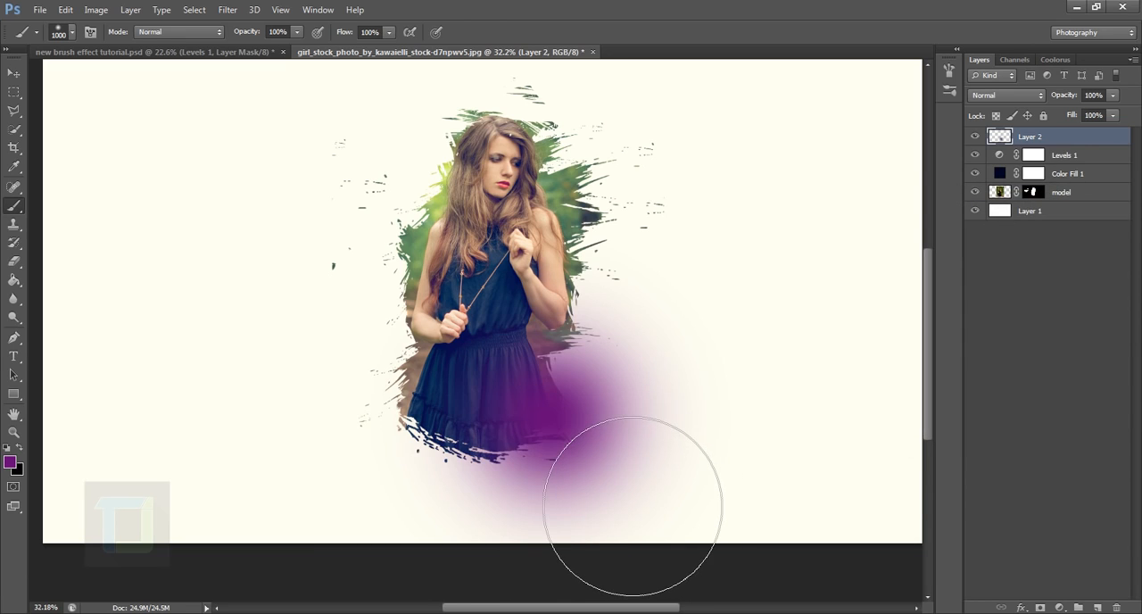
{"action": "left_click", "coordinate": [560, 412]}
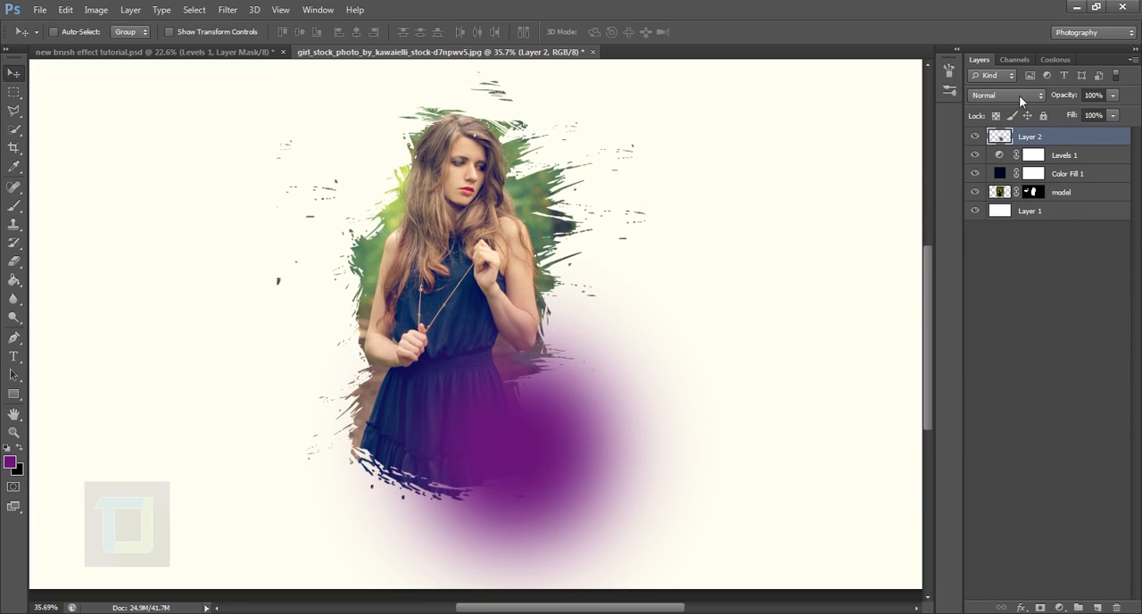
Set the purple spot layer's blend mode to Screen and position the glow over the lower right of the skirt
{"action": "left_click", "coordinate": [1019, 96]}
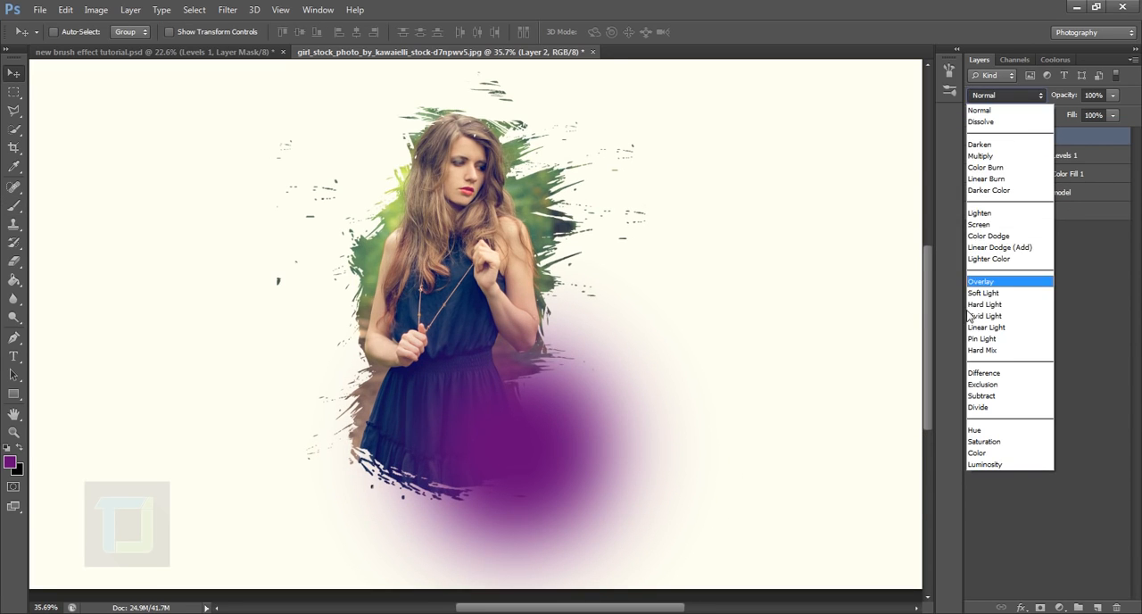
{"action": "left_click", "coordinate": [1012, 229]}
{"action": "mouse_move", "coordinate": [498, 453]}
{"action": "left_mouse_down"}
{"action": "mouse_move", "coordinate": [531, 472]}
{"action": "mouse_move", "coordinate": [521, 477]}
{"action": "left_mouse_up"}
{"action": "scroll", "coordinate": [523, 434], "scroll_direction": "down", "scroll_amount": 5}
{"action": "scroll", "coordinate": [497, 427], "scroll_direction": "up", "scroll_amount": 1}
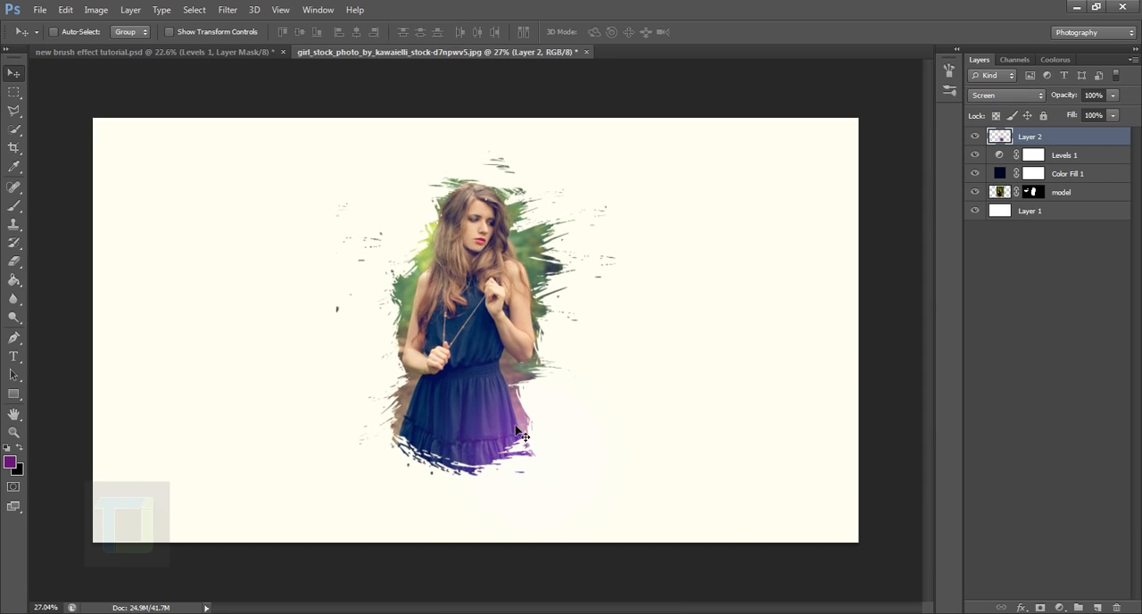
{"action": "left_click_drag", "start_coordinate": [513, 430], "coordinate": [528, 394]}
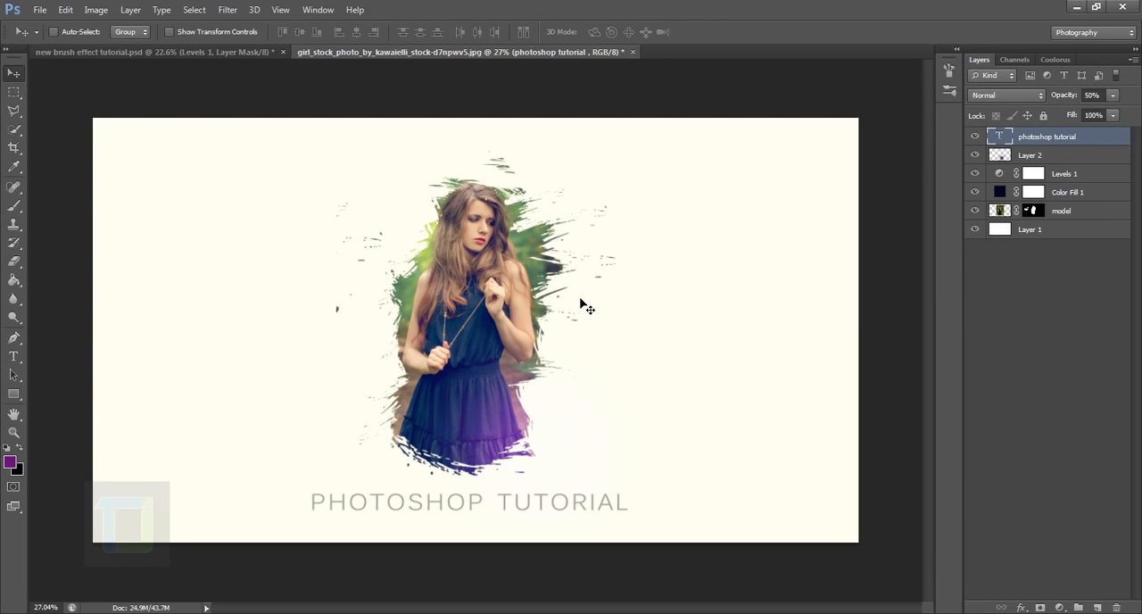